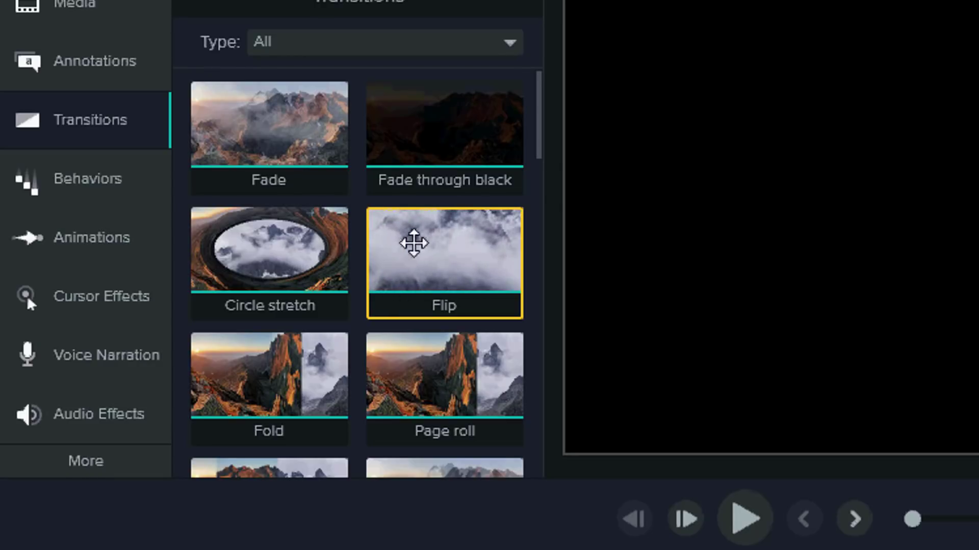
Step: Look through the available Behaviors presets from Drifting to Sliding, and open the Zoom-n-Pan animation options
click(133, 180)
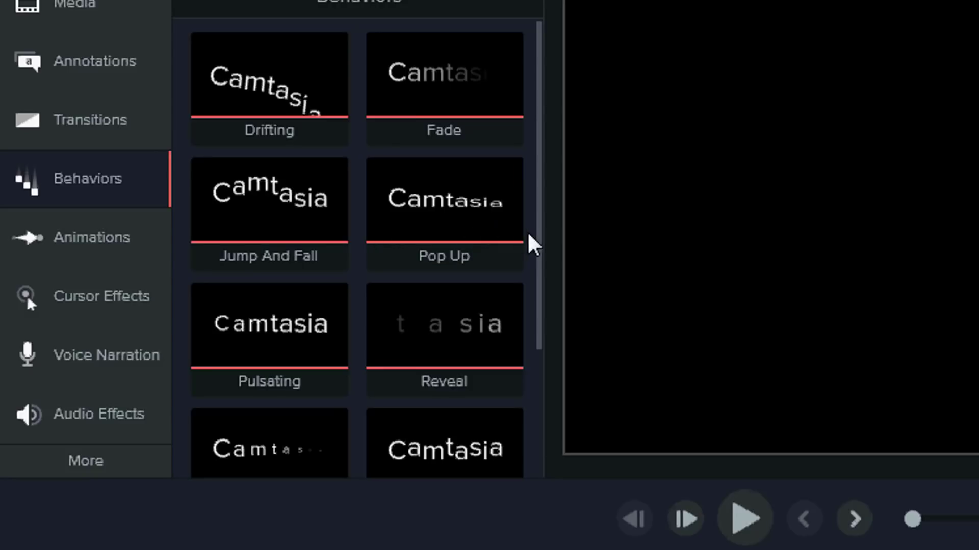
drag(536, 247, 515, 399)
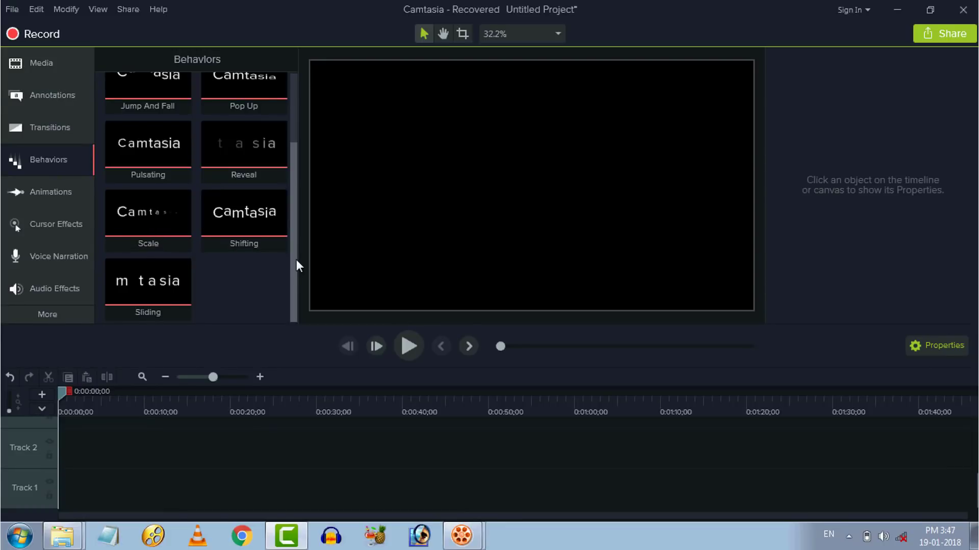
drag(293, 269, 290, 170)
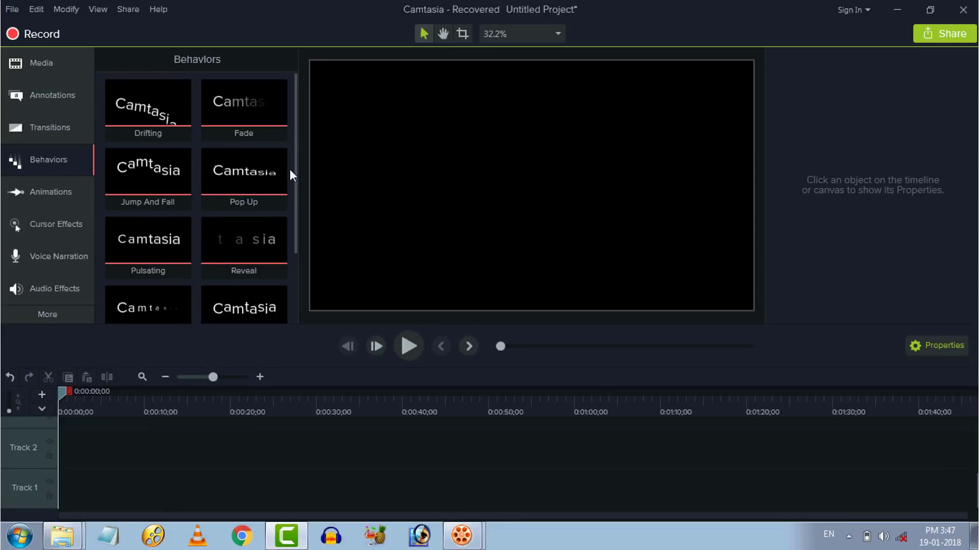
click(76, 202)
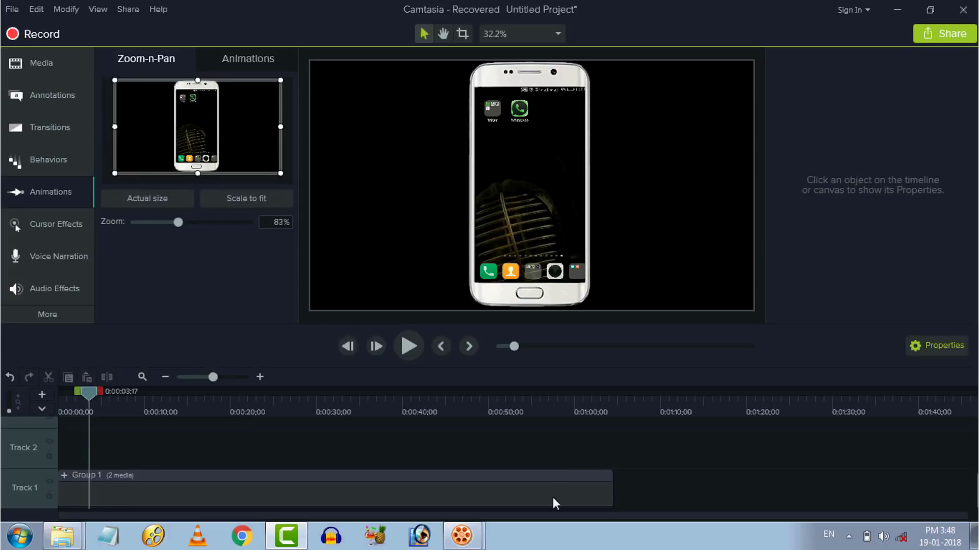
Step: Select Group 1 on Track 1, scrub through its footage to about 27 seconds, and return the playhead to the start
click(553, 497)
key(ctrl+Home)
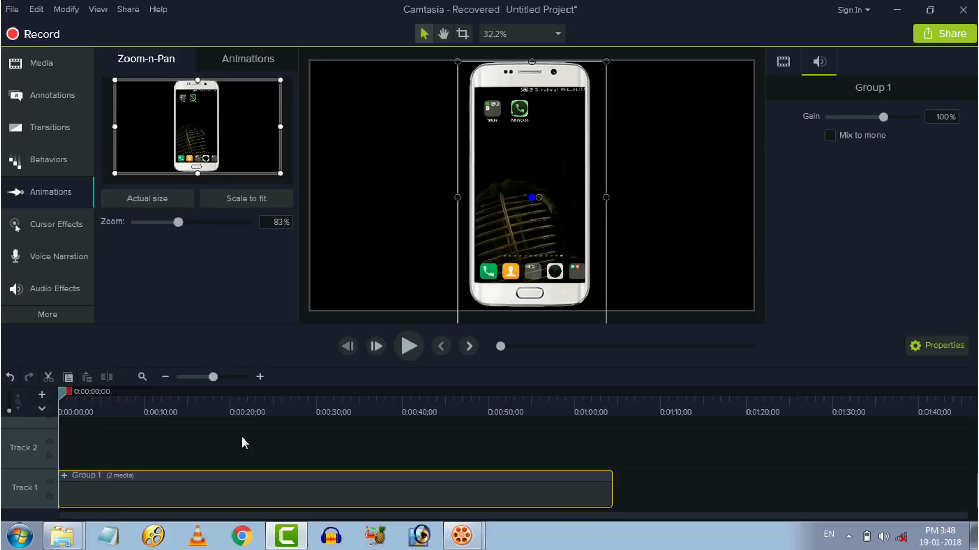
drag(62, 391, 298, 418)
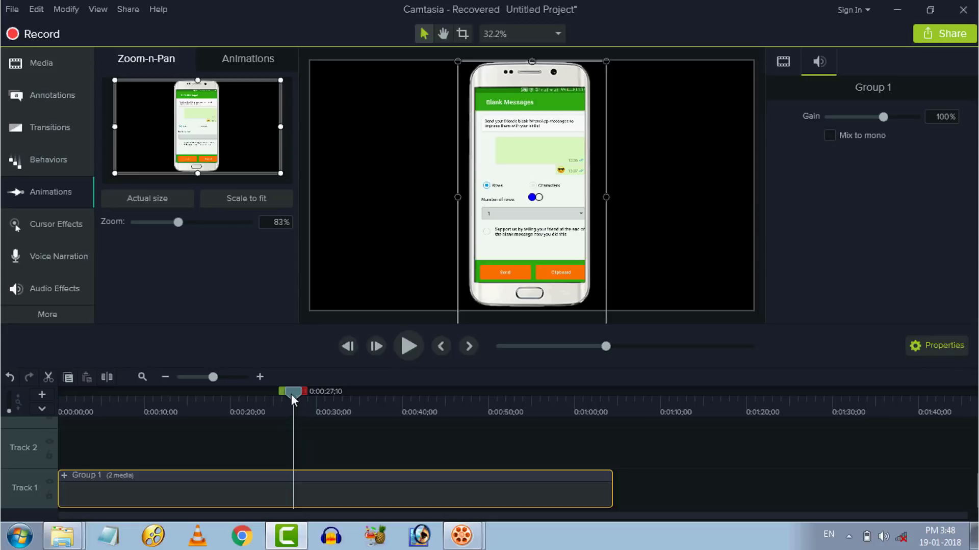
drag(292, 393, 64, 411)
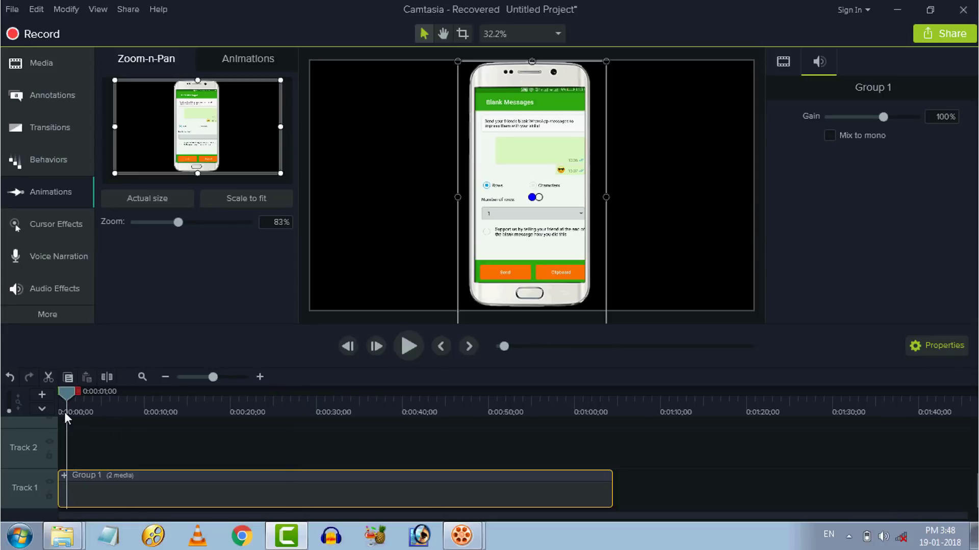
key(ctrl+Home)
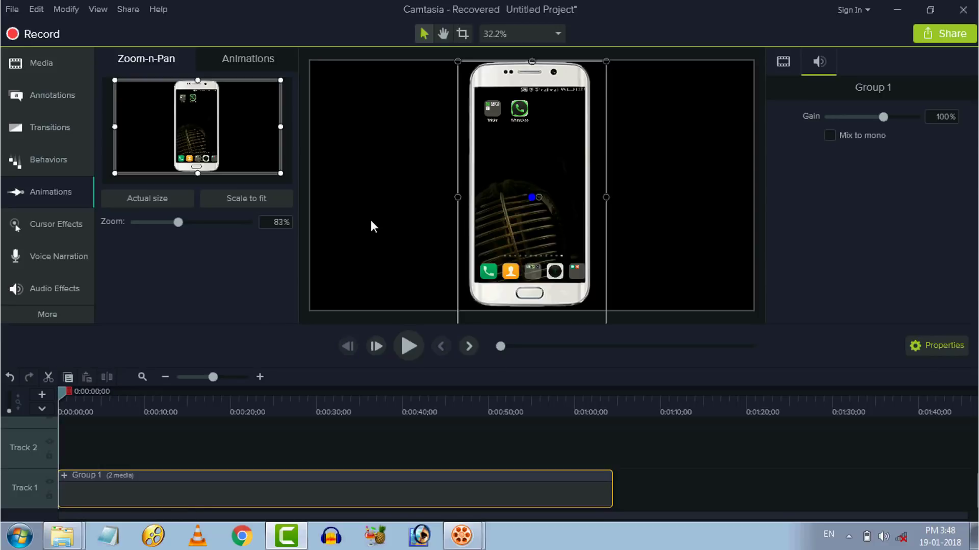
Step: Change the project's canvas background color to white in the project settings and apply it
click(518, 38)
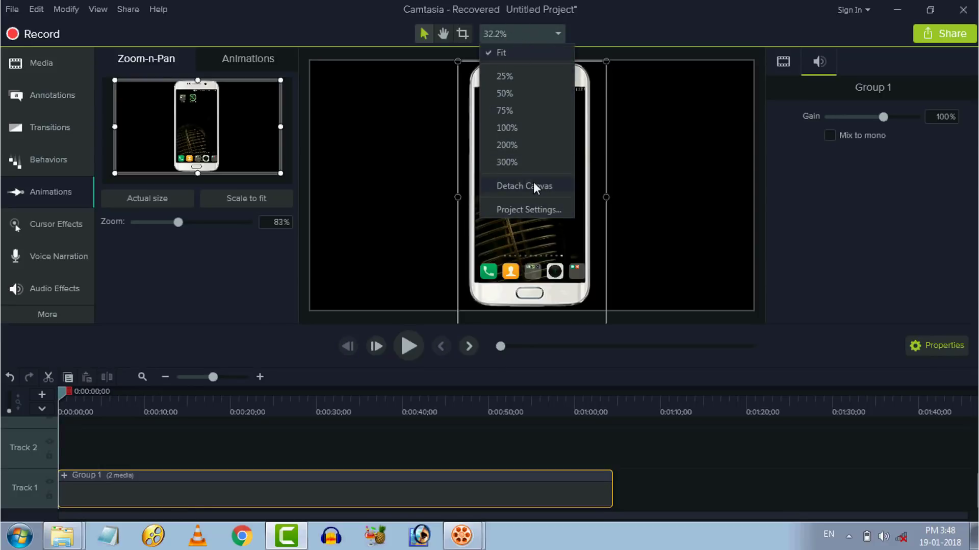
click(535, 211)
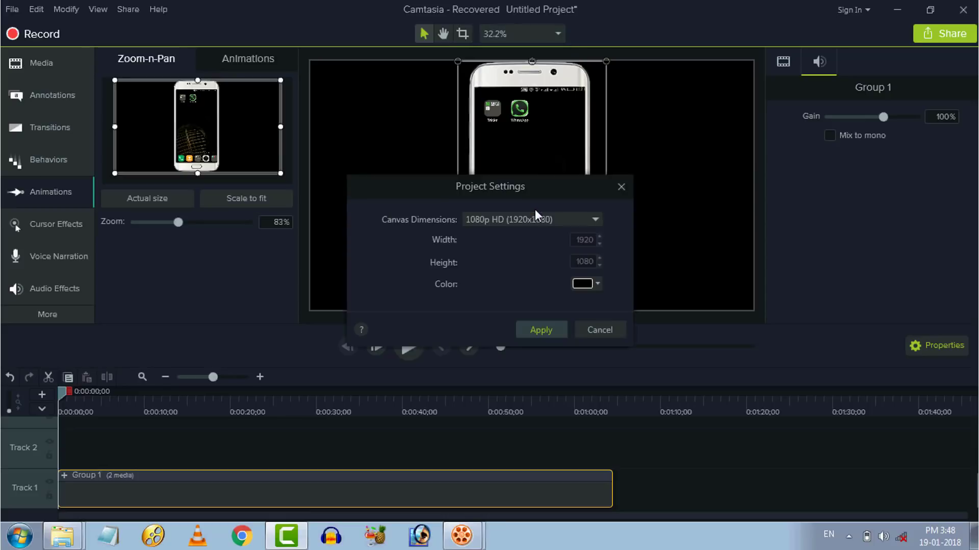
click(584, 284)
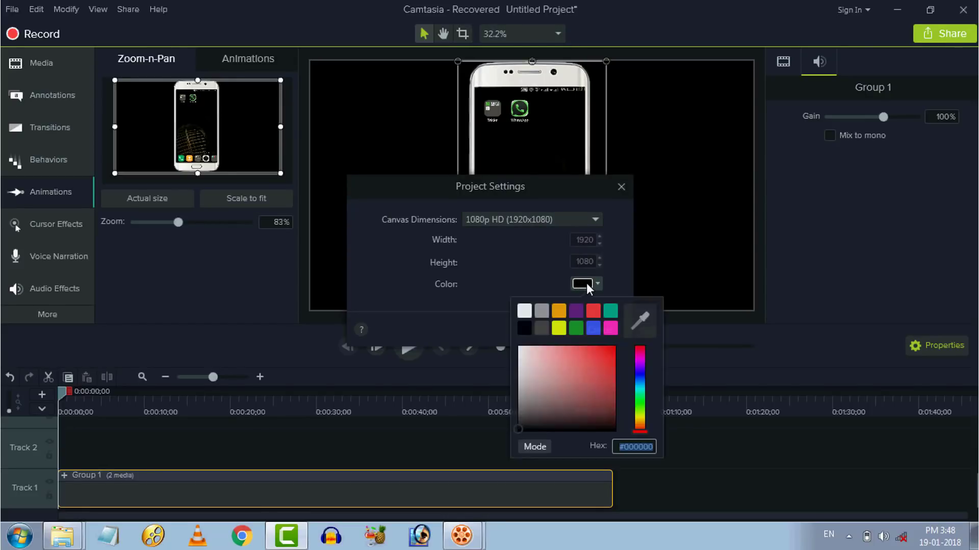
click(527, 310)
click(543, 333)
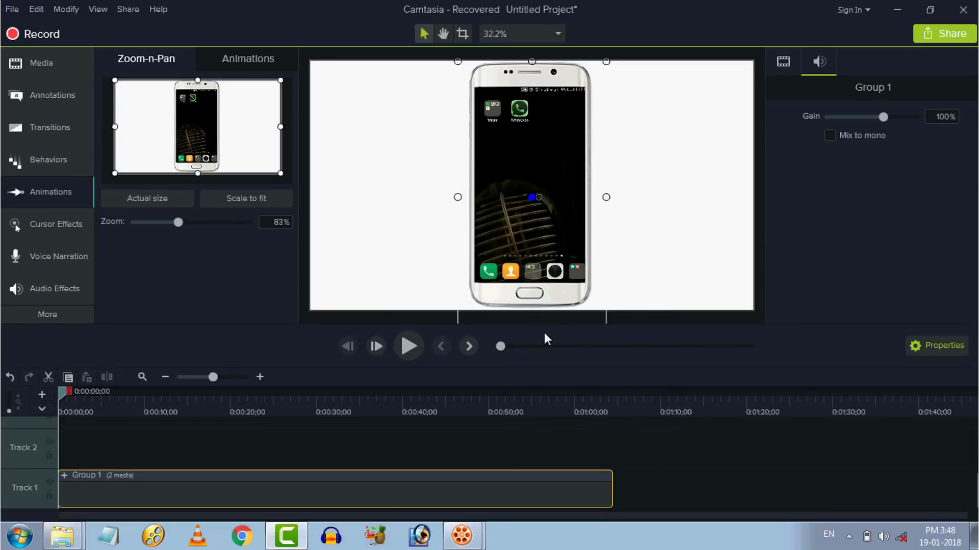
click(658, 457)
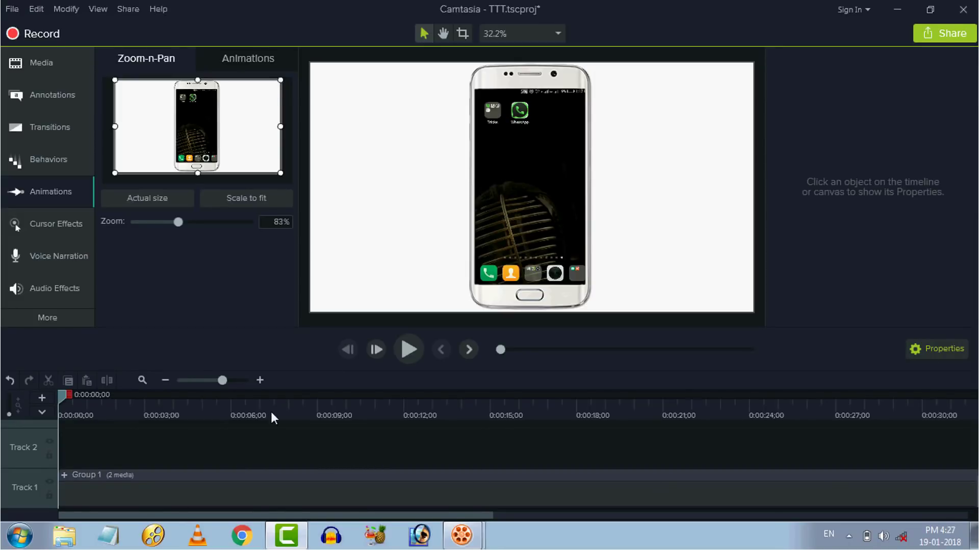
Step: Add an animation to Group 1 at 0:00:05;00, scaling the phone to about 225% and moving it down to frame its upper part
click(417, 354)
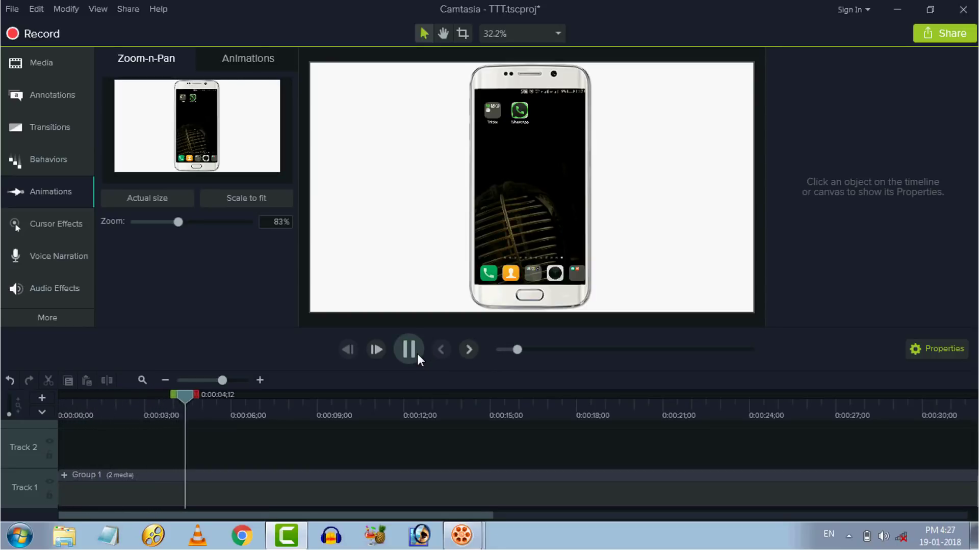
click(416, 353)
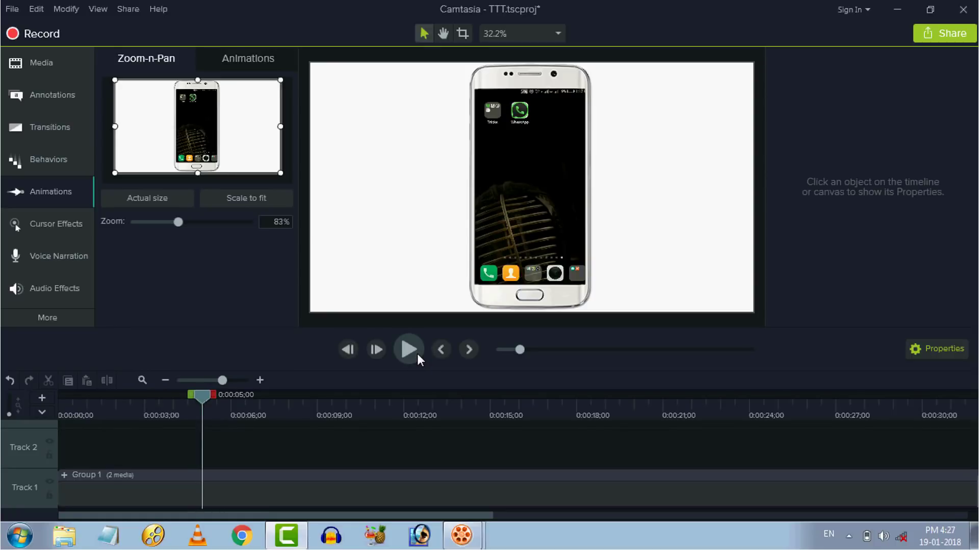
click(234, 501)
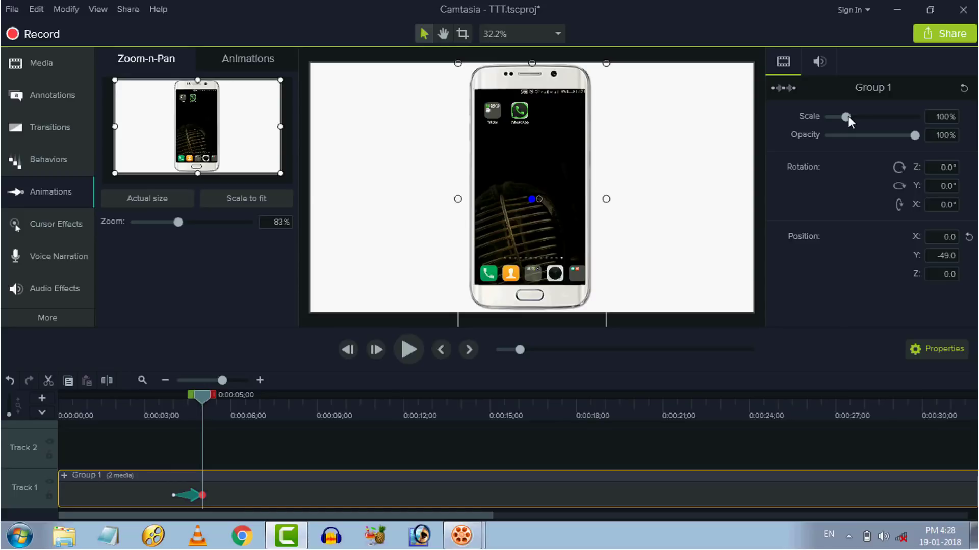
drag(846, 114, 850, 117)
drag(858, 117, 867, 117)
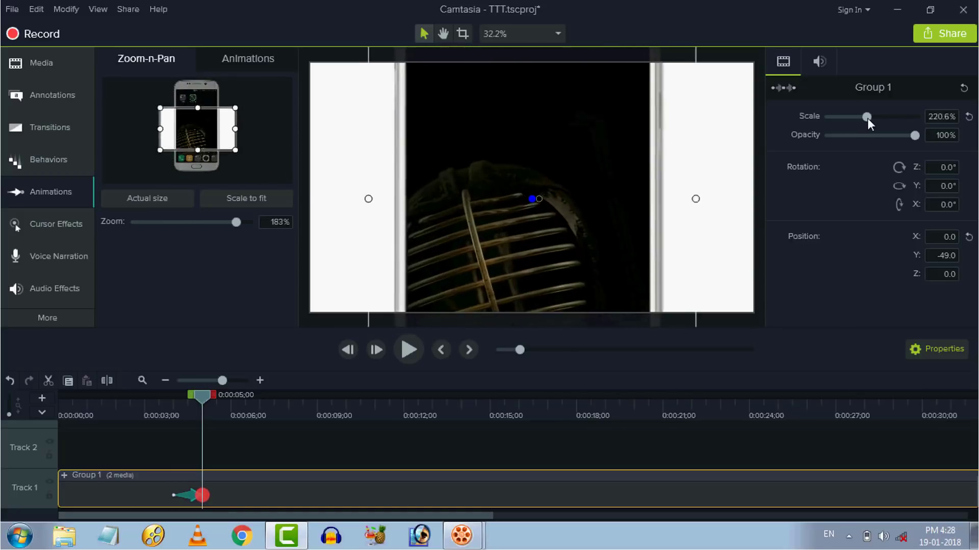
drag(585, 146, 586, 198)
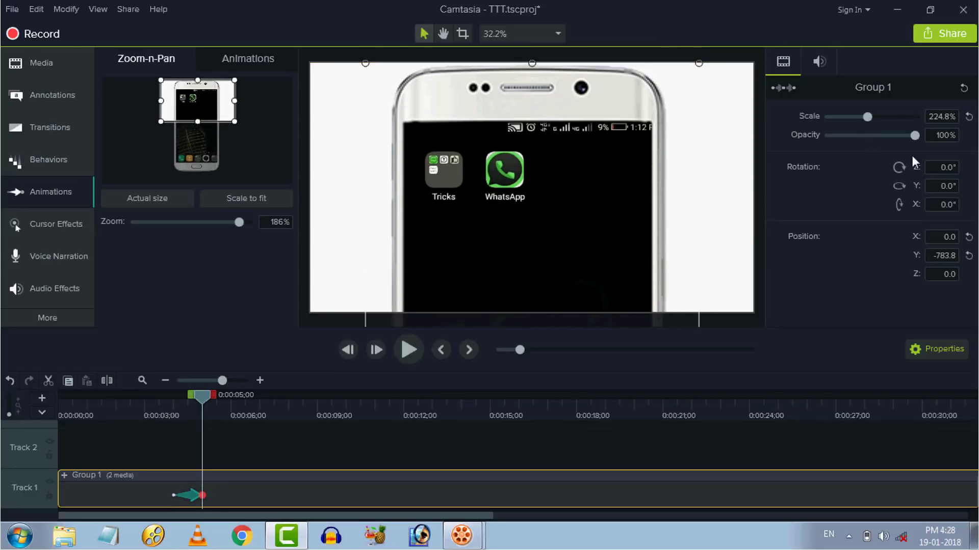
Step: Tilt Group 1 at the first animation's end by setting its Z rotation to 23° and X rotation to -36°
click(936, 167)
text(23)
key(Return)
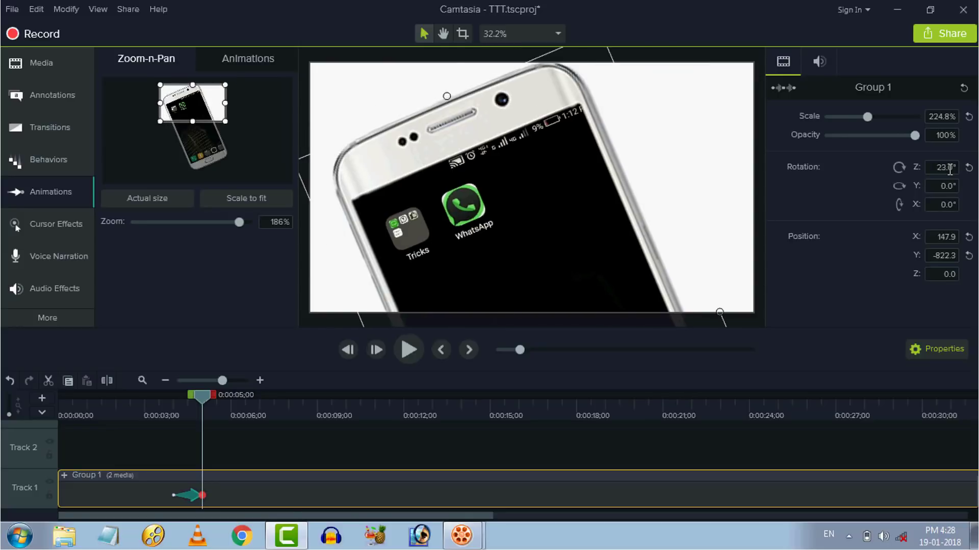
click(939, 202)
text(-3)
key(Return)
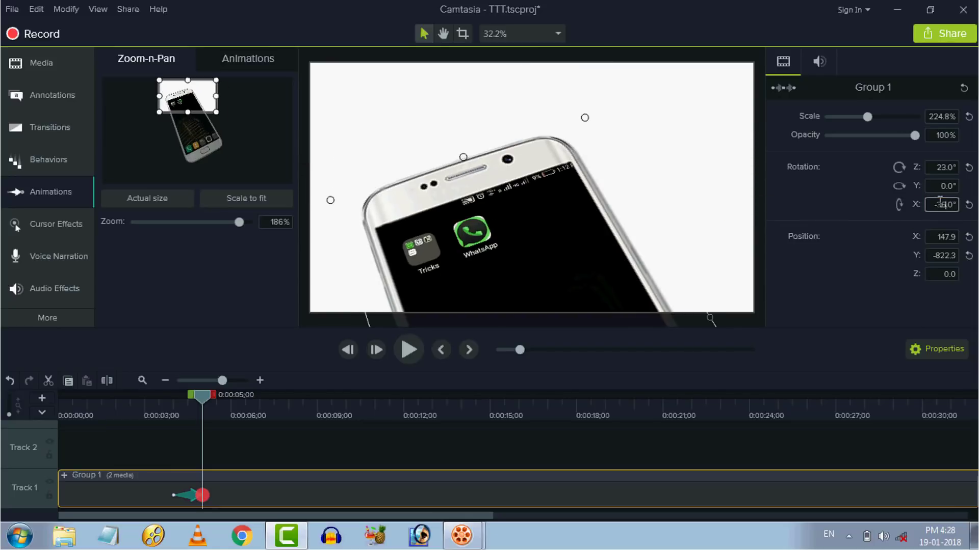
Step: Enlarge the tilted phone to about 300% scale and reposition it so its upper part fills the canvas
drag(539, 234, 530, 165)
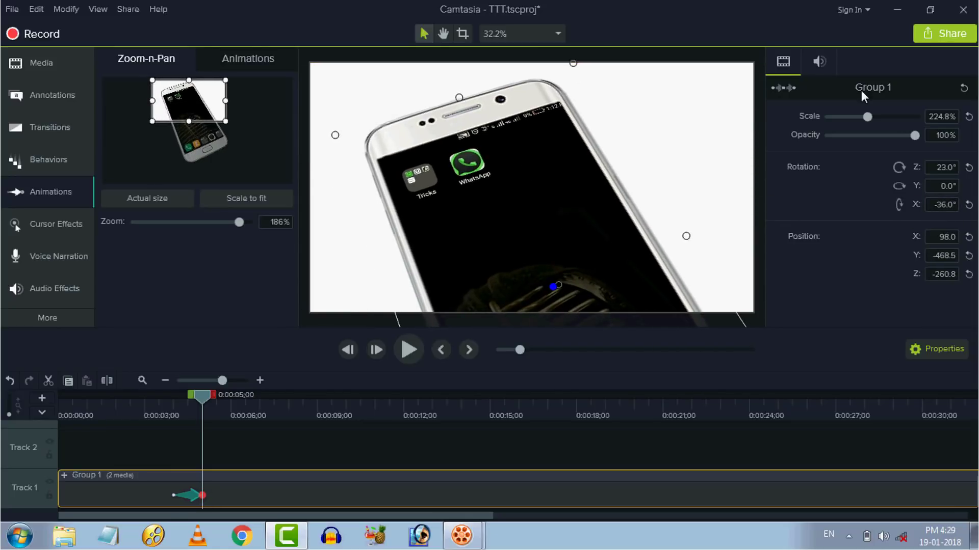
drag(871, 115, 884, 122)
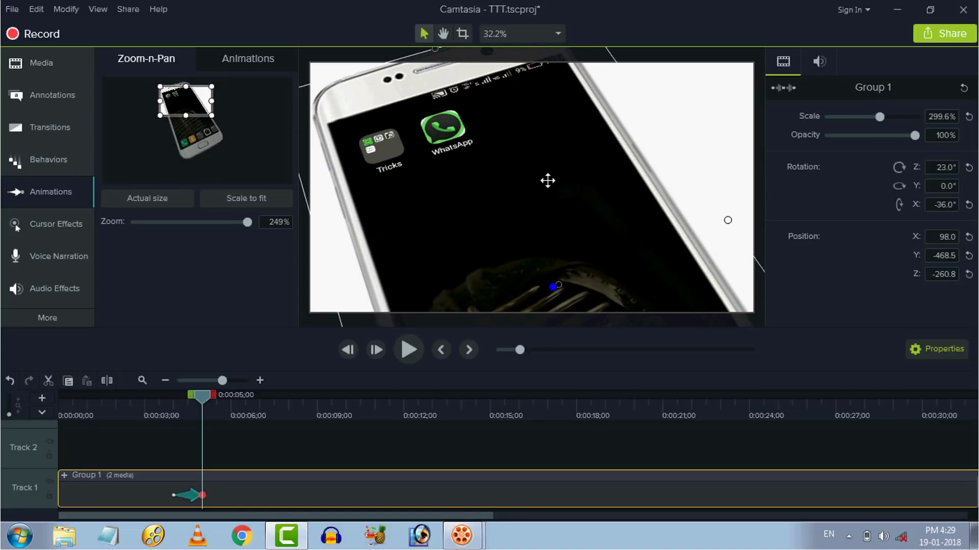
drag(503, 166, 540, 230)
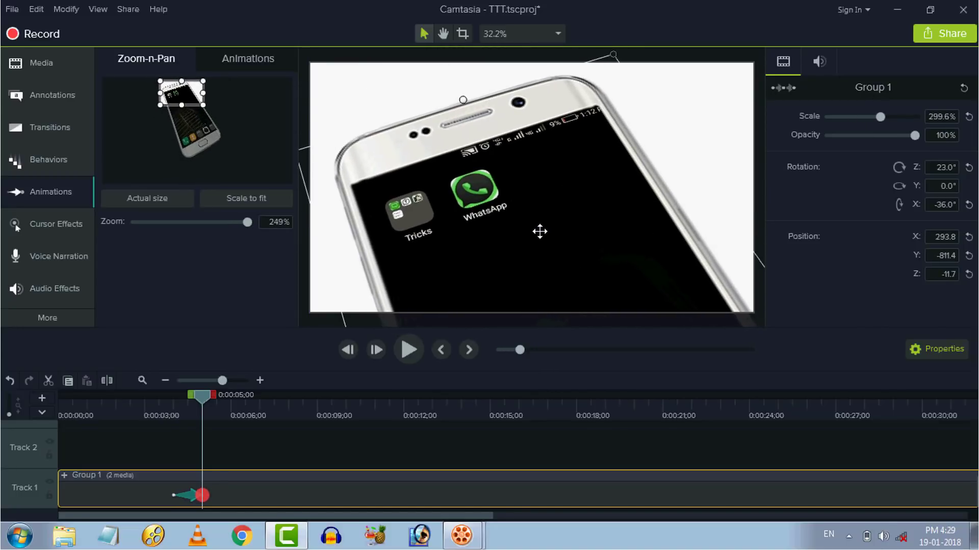
Step: Add a second animation to Group 1 at 0:00:10;07 with a Z rotation of -23°, and recentre the phone horizontally
click(410, 345)
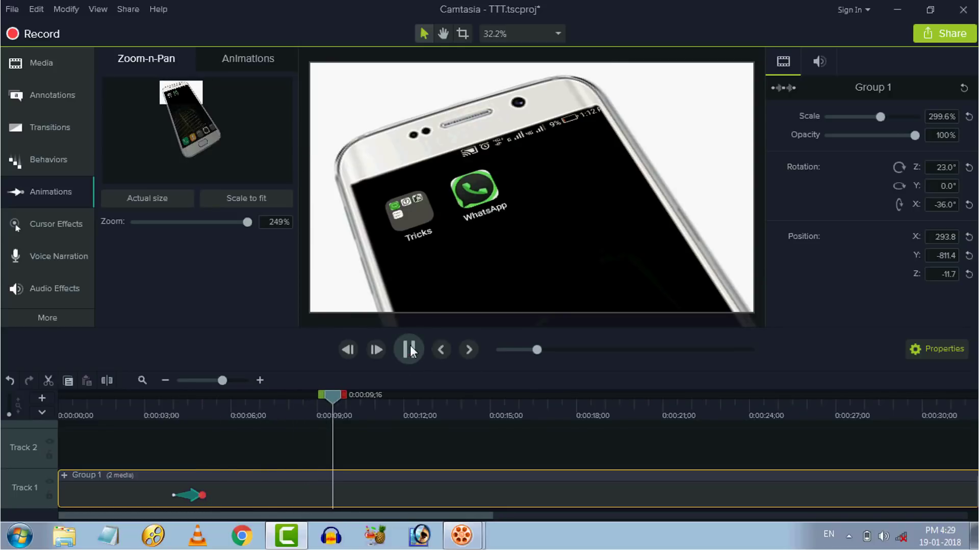
click(410, 344)
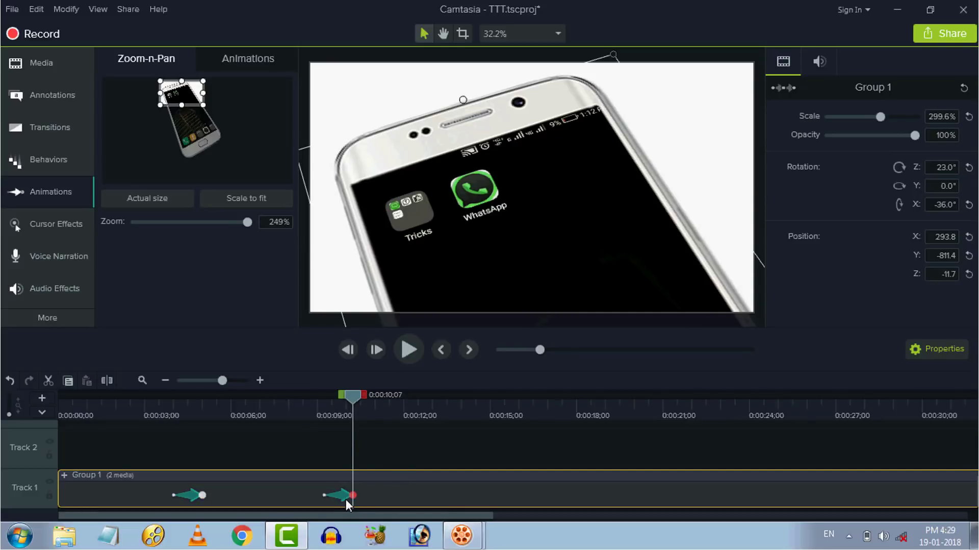
click(938, 166)
click(938, 166)
text(-)
key(Return)
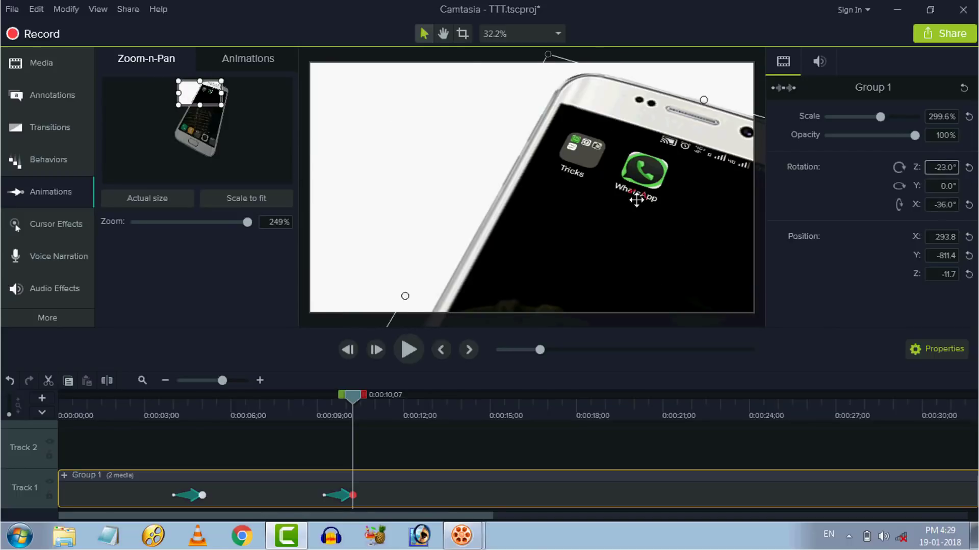
drag(633, 199, 528, 199)
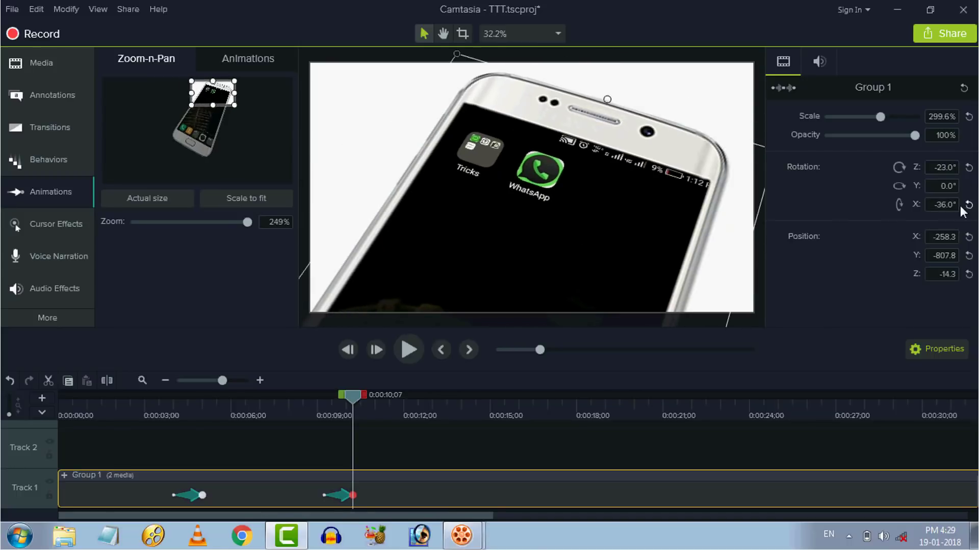
Step: Set the Y rotation to 24° at the second animation, reduce the scale to about 209%, and reposition the phone
click(938, 187)
text(24)
key(Return)
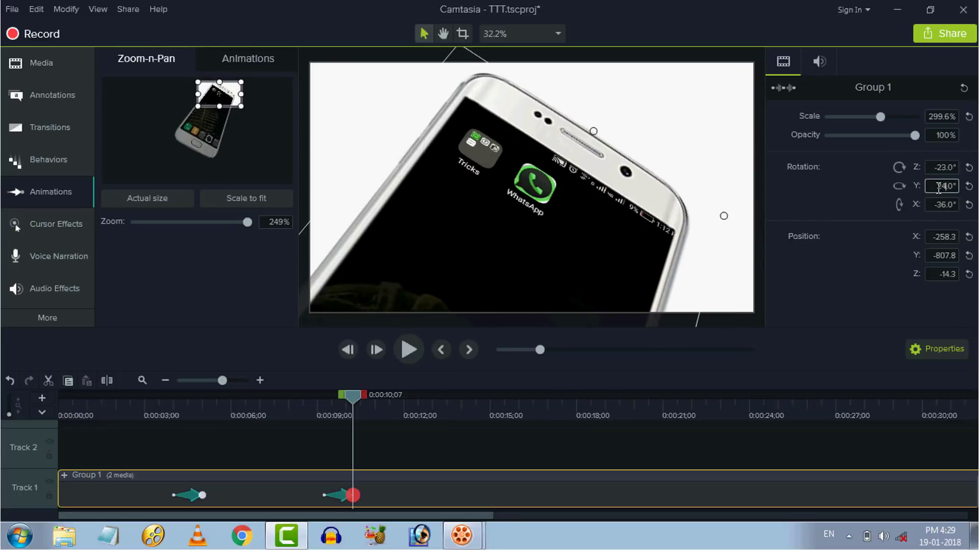
click(864, 119)
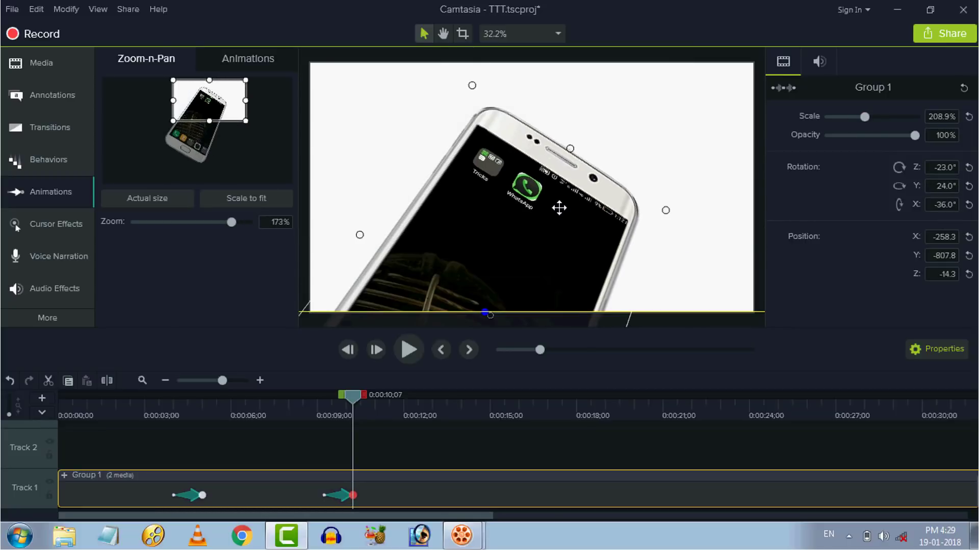
drag(559, 207, 568, 179)
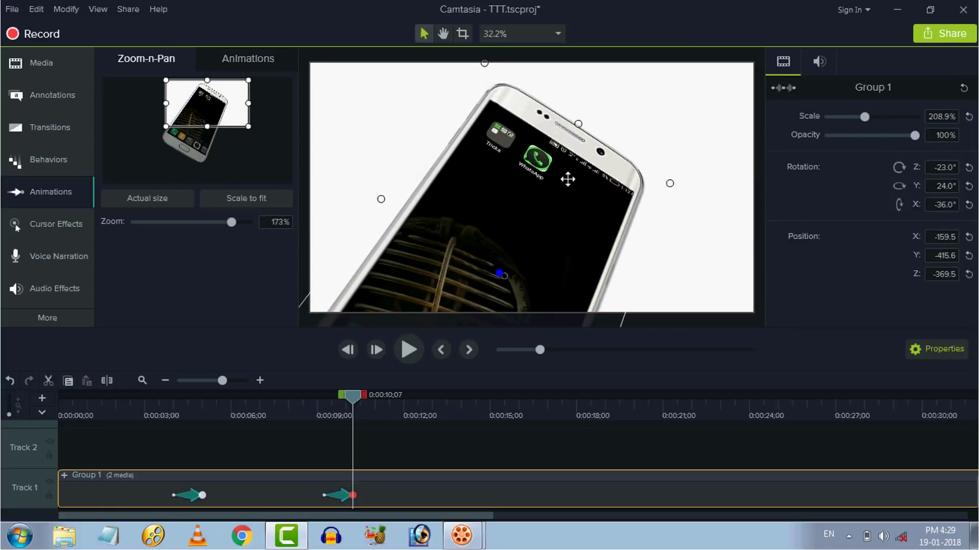
click(452, 446)
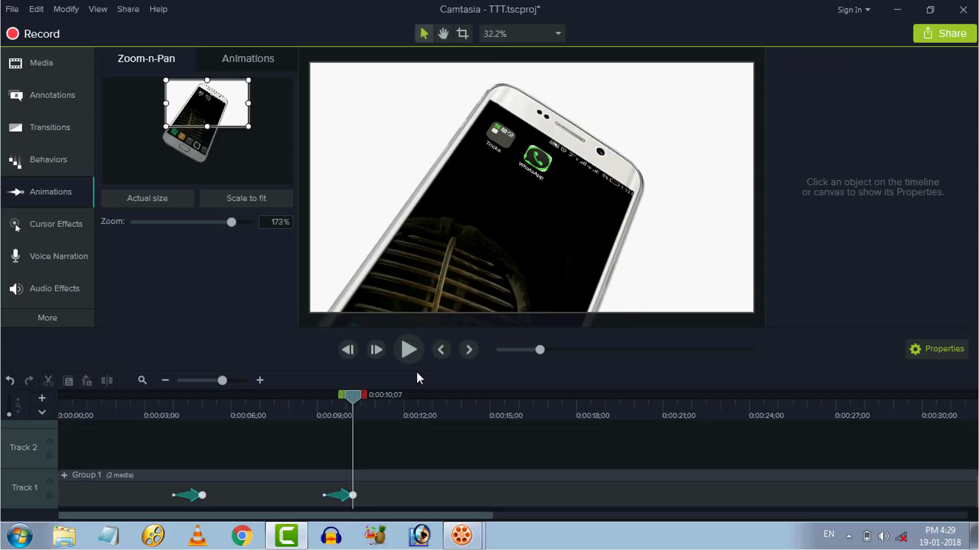
Step: Add a third animation to Group 1 on Track 1 at 0:00:15;10
click(409, 345)
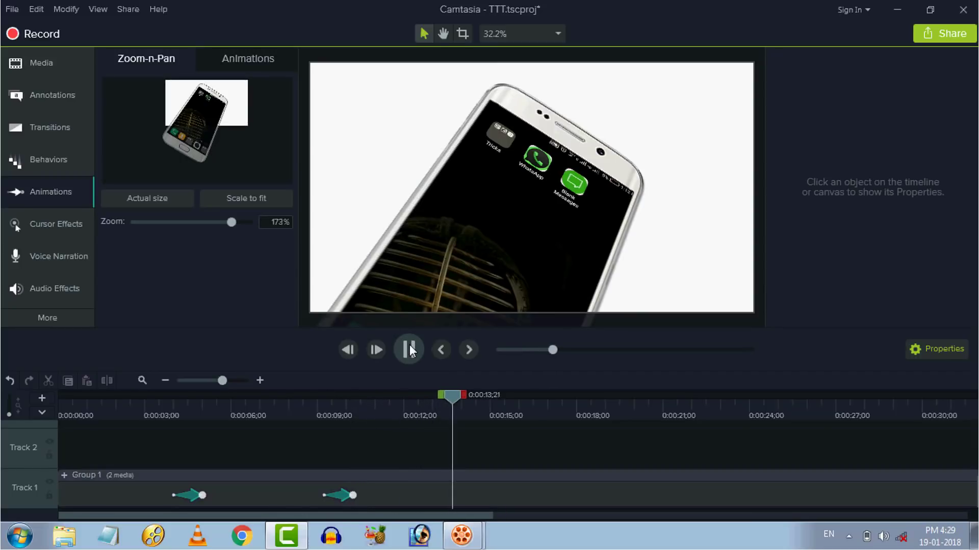
click(409, 347)
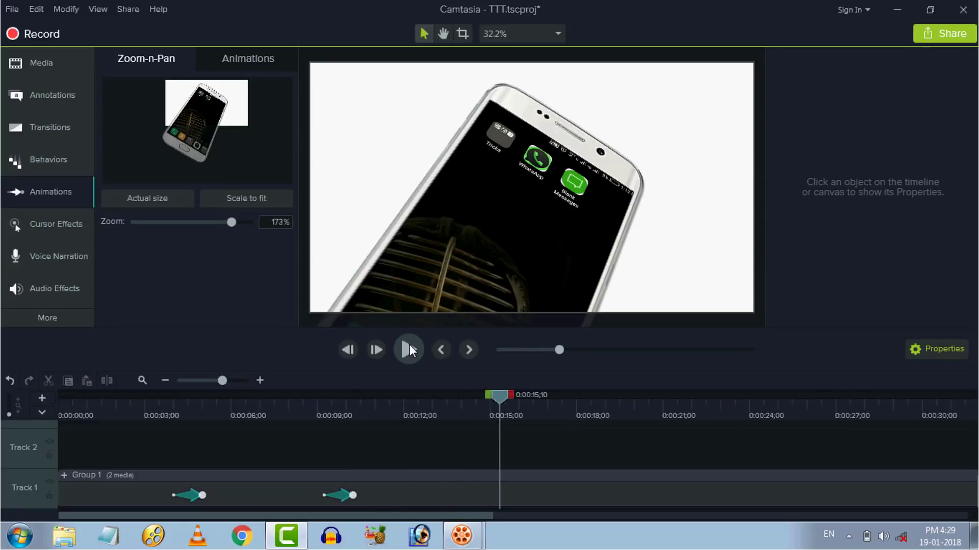
click(519, 490)
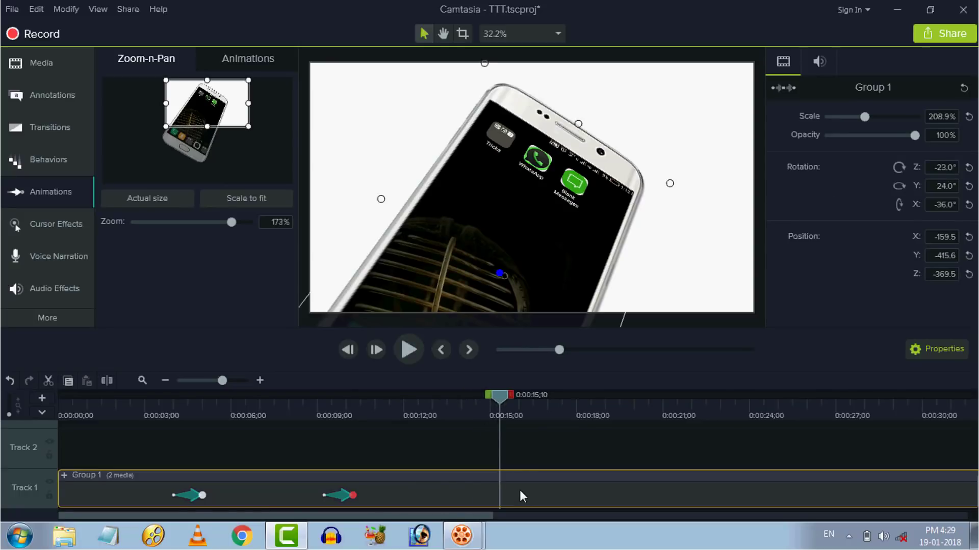
key(shift+a)
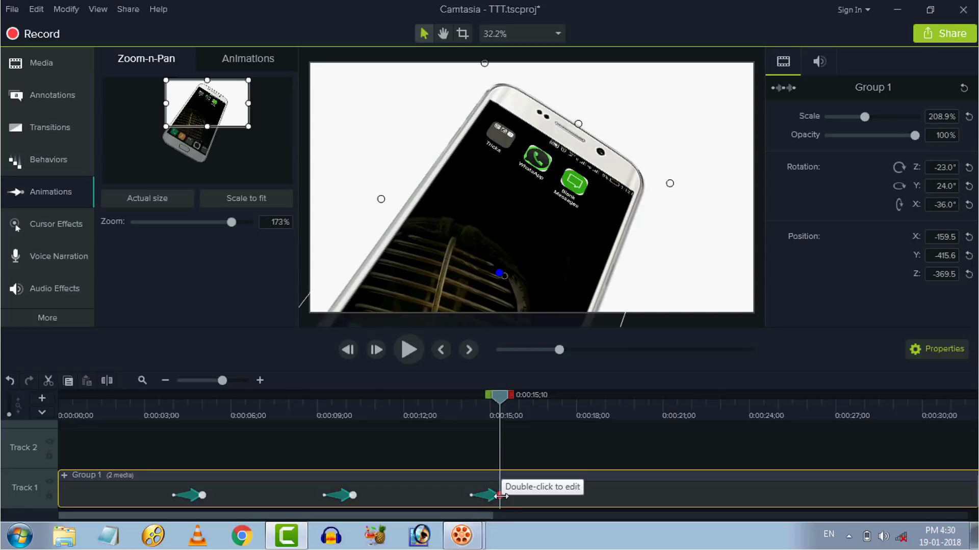
Step: Reset the phone's Y, Z and X rotations to 0° and its scale to 100% at the third animation
click(968, 185)
click(969, 185)
click(968, 205)
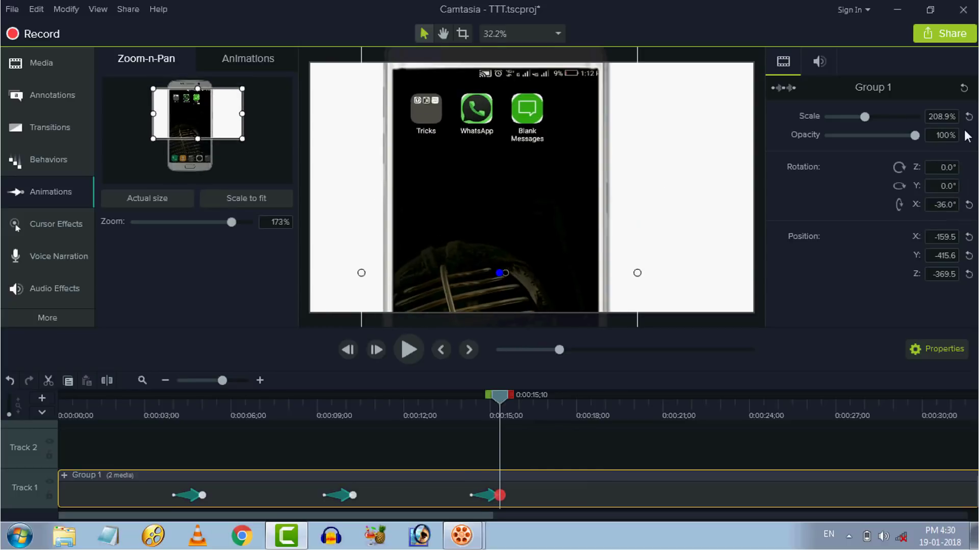
click(968, 117)
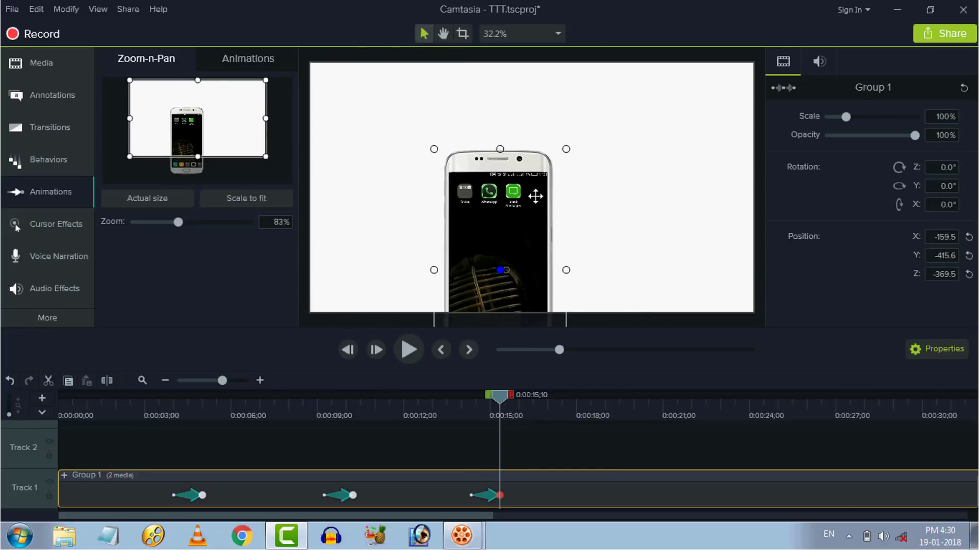
Step: Move the upright phone to the middle of the canvas and enlarge it to about 112% so it fills the height
drag(515, 256, 538, 160)
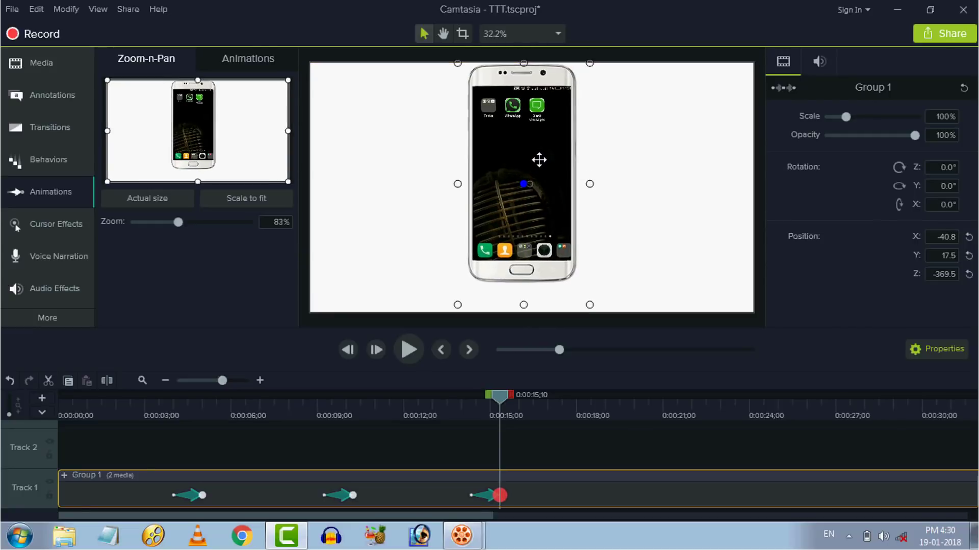
drag(590, 304, 605, 323)
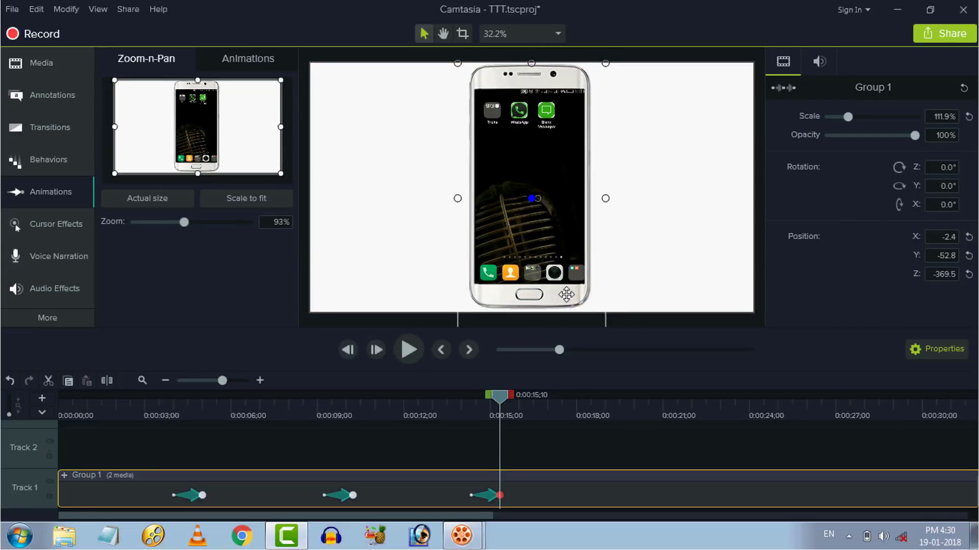
click(570, 438)
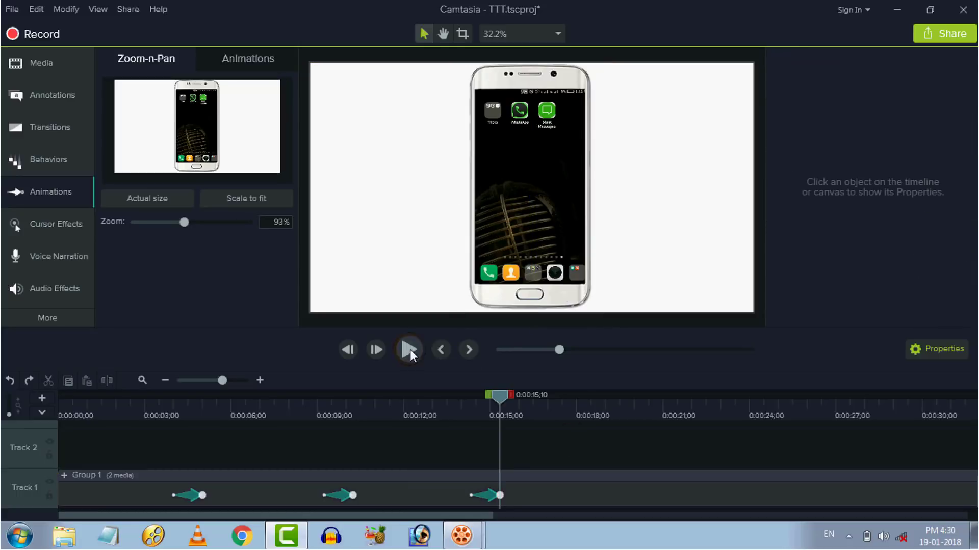
Step: Play on to 0:00:19;23 and add a fourth animation to Group 1 there
click(410, 349)
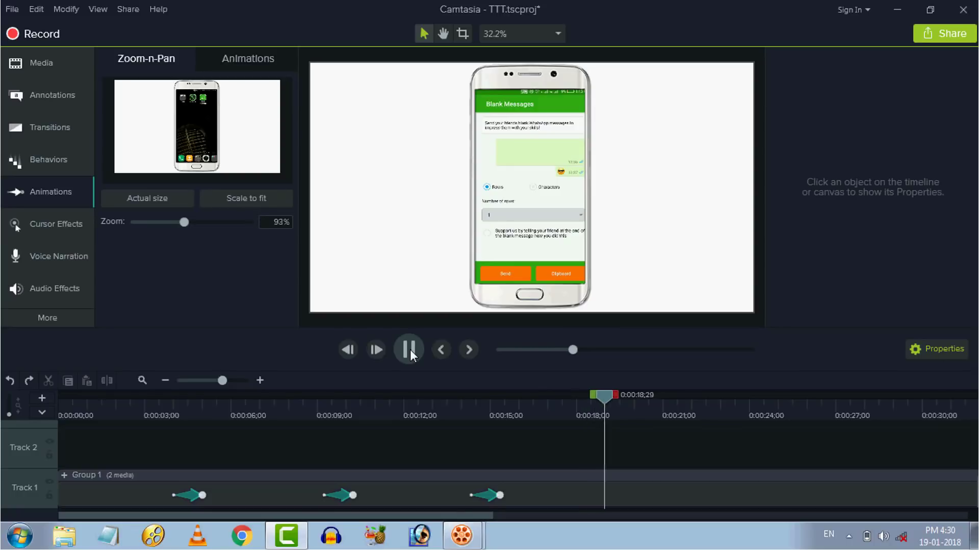
click(410, 350)
click(637, 493)
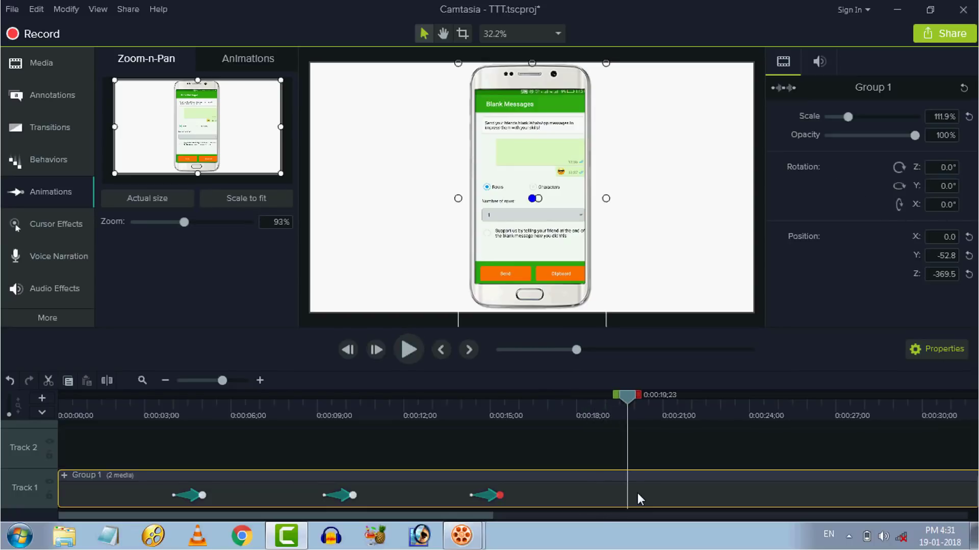
key(shift+a)
Step: Set the phone's Y rotation to 358° at the fourth animation
click(930, 187)
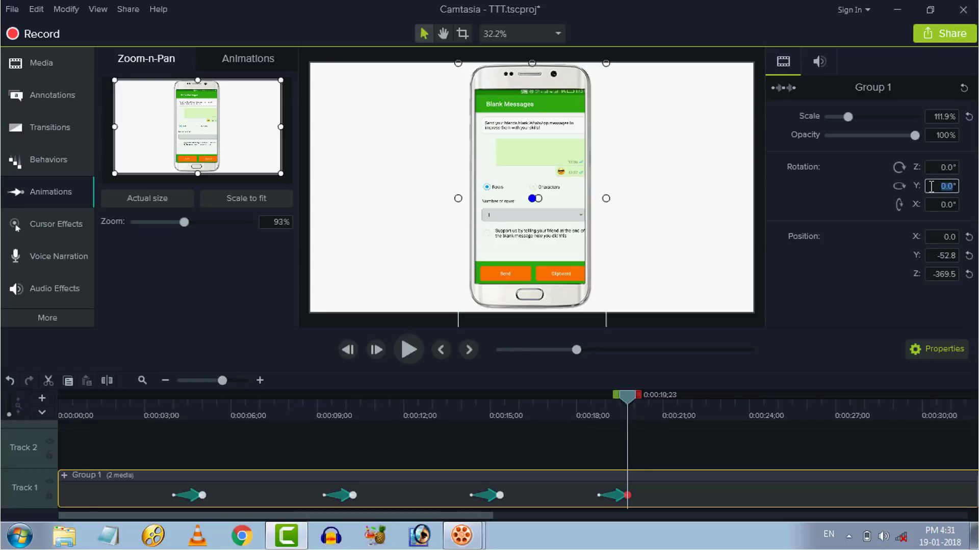
text(368)
key(Return)
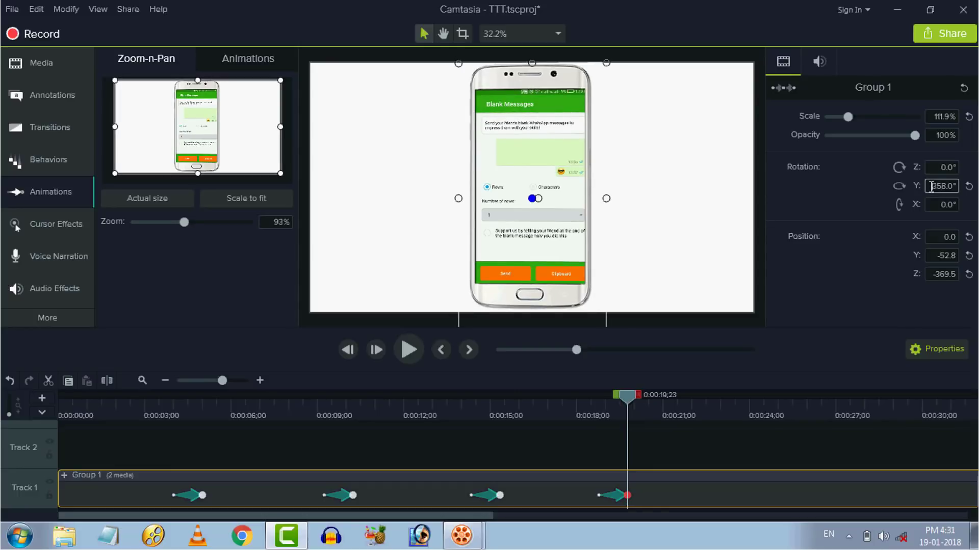
click(822, 462)
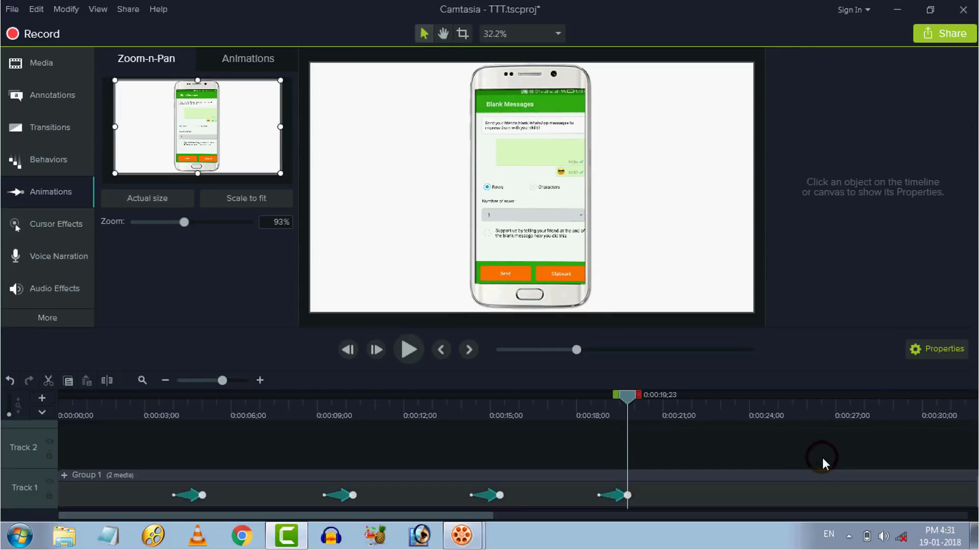
Step: Enlarge the phone to about 208% at the fourth animation and move it down to show the Blank Messages header
click(627, 496)
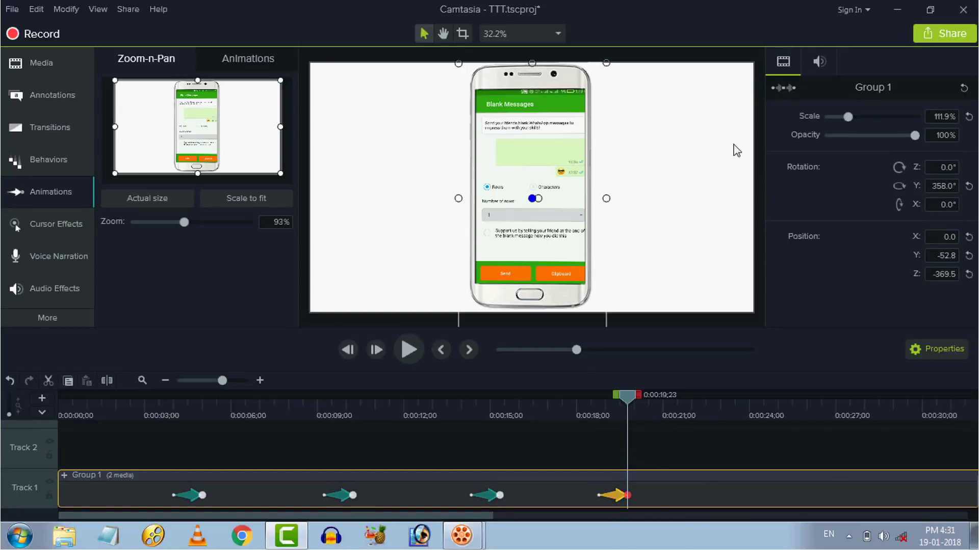
drag(846, 116, 864, 116)
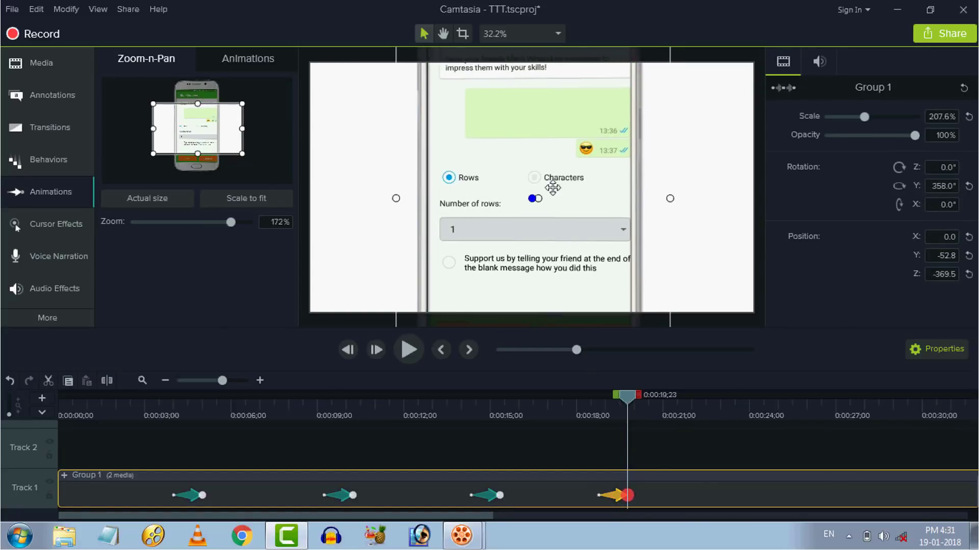
drag(560, 154, 558, 229)
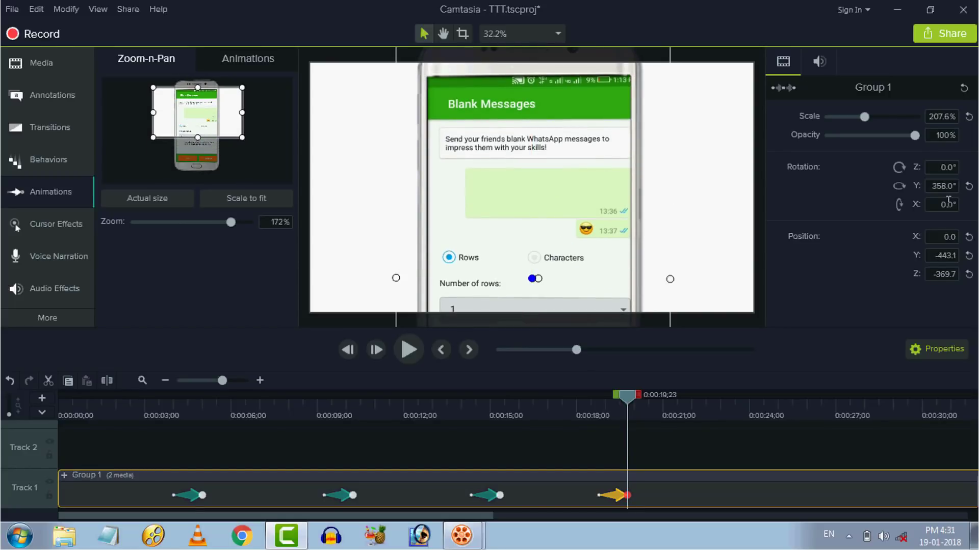
Step: Tilt the phone with a Z rotation of -23° and an X rotation of -28°, and shift it slightly left
click(938, 167)
key(BackSpace)
text(-23)
key(Return)
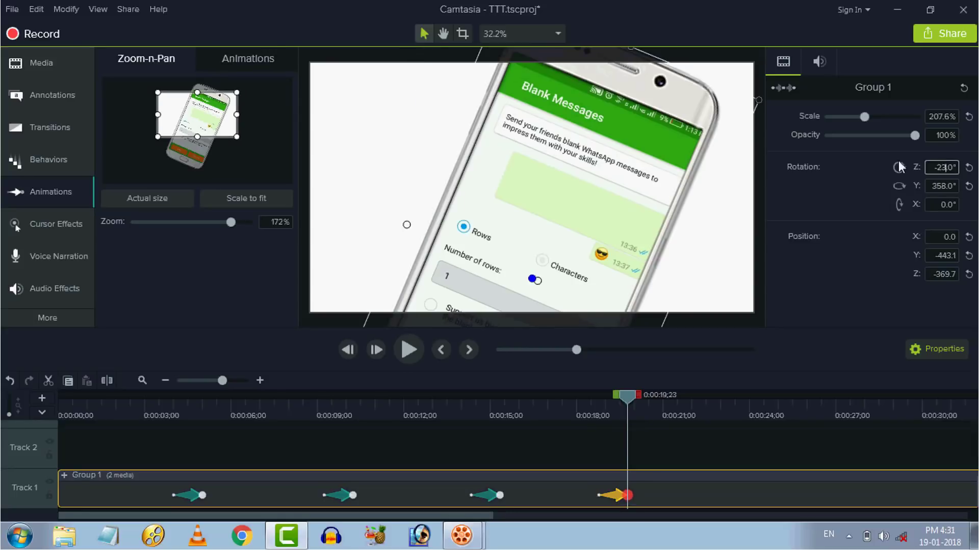
click(937, 204)
key(BackSpace)
text(-)
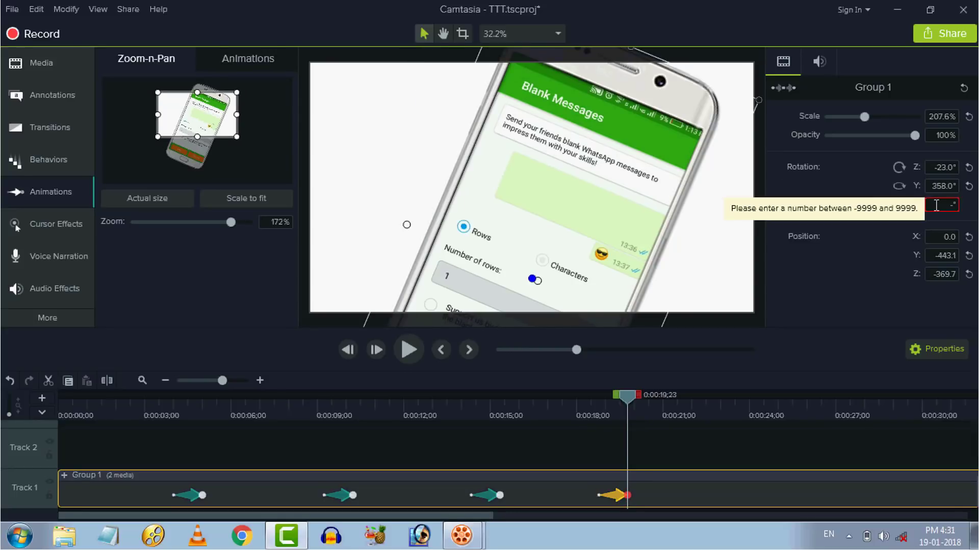
text(28)
key(Return)
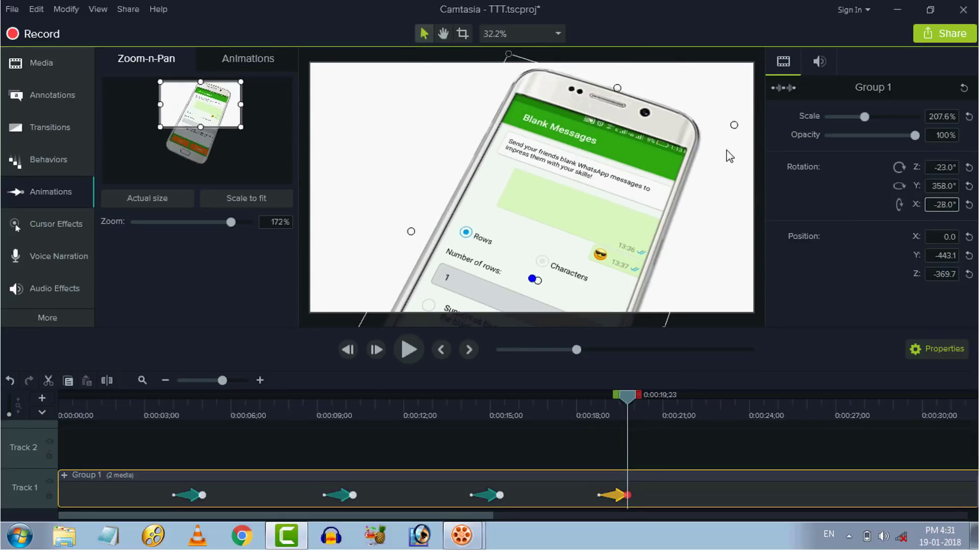
drag(652, 165, 648, 167)
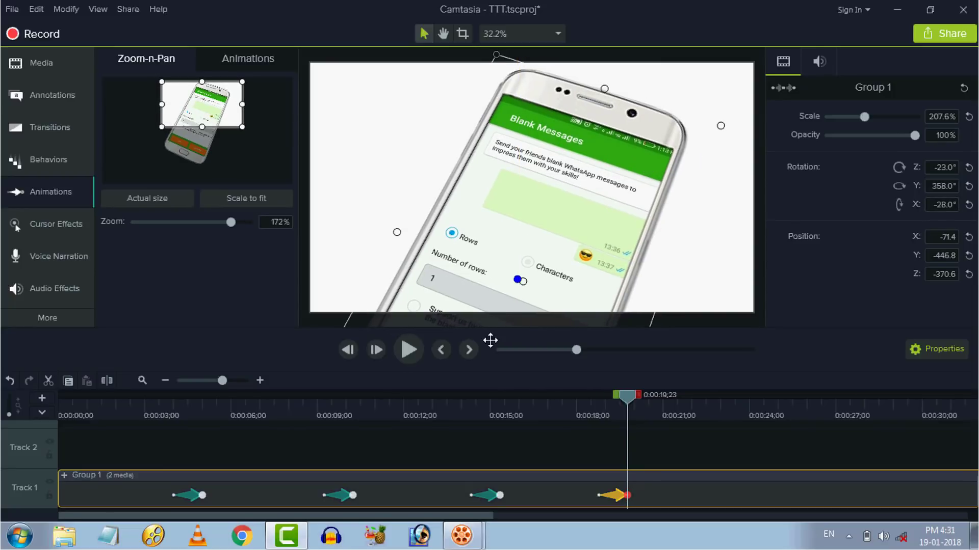
Step: Add a fifth animation to Group 1 at 0:00:24;02 with all rotations reset to 0° and the phone lowered to show its top edge
click(416, 357)
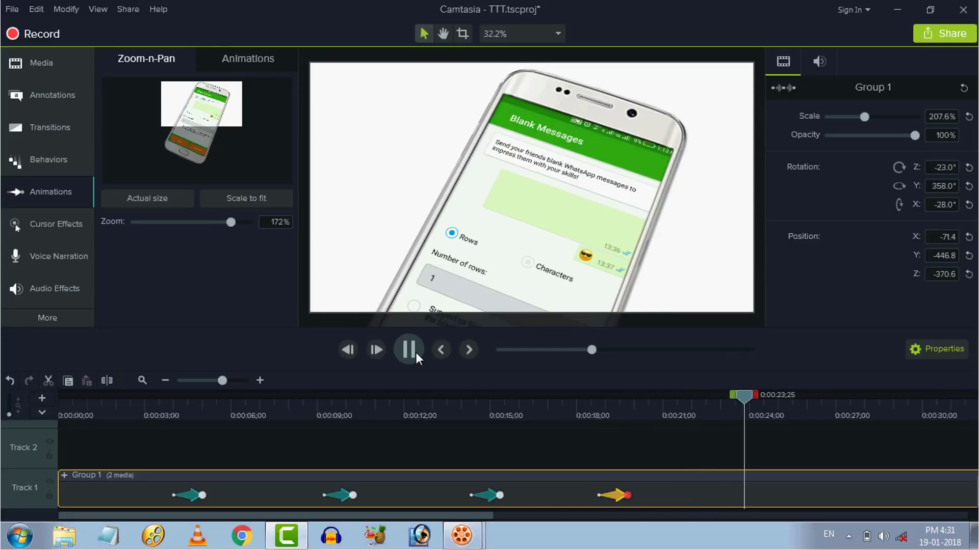
click(416, 356)
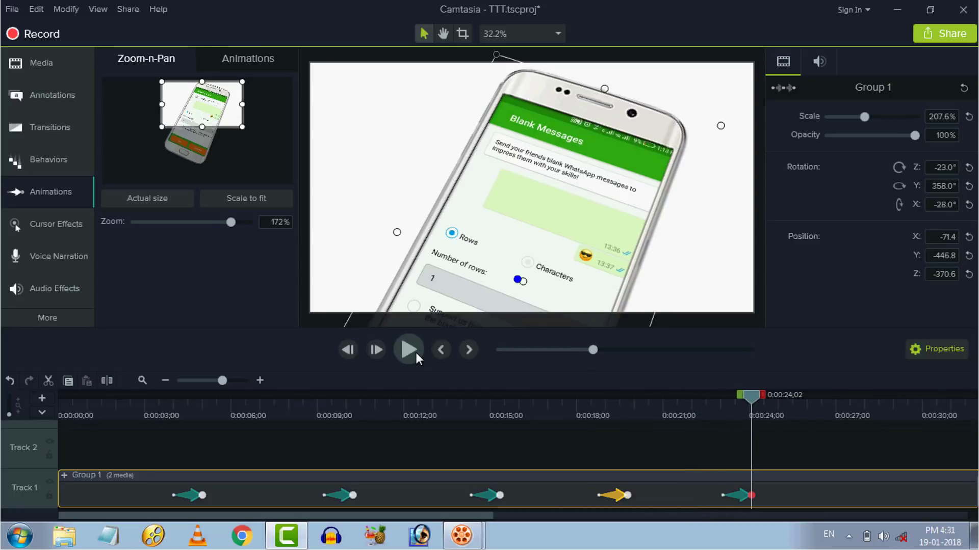
click(969, 186)
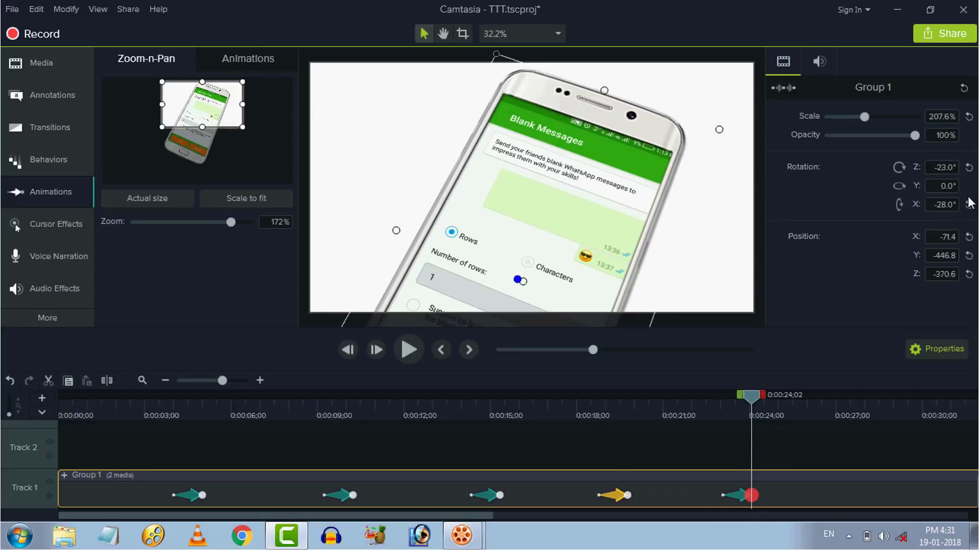
click(969, 205)
click(969, 167)
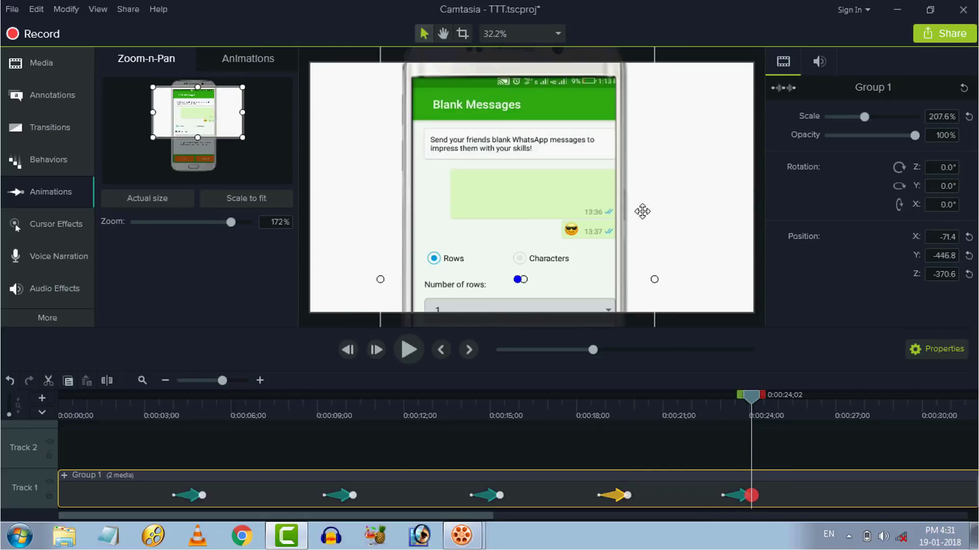
drag(580, 172, 603, 209)
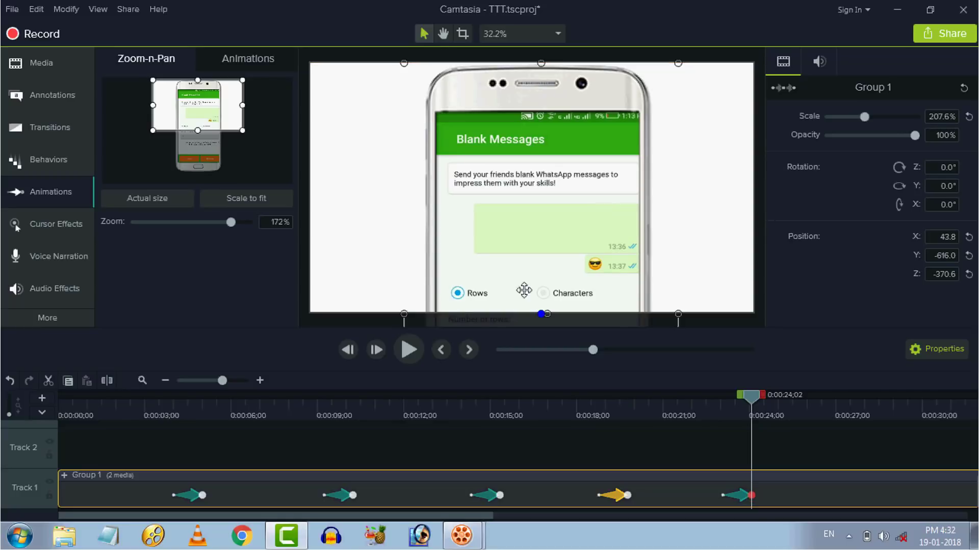
Step: Add a sixth animation to Group 1 at 0:00:30;12 that fits the whole phone on the canvas at about 112% scale
click(419, 345)
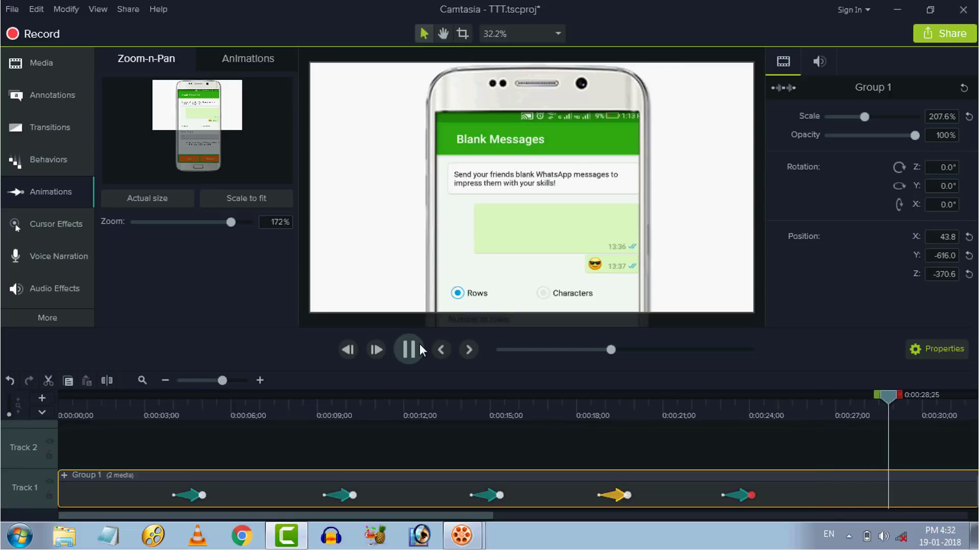
click(419, 344)
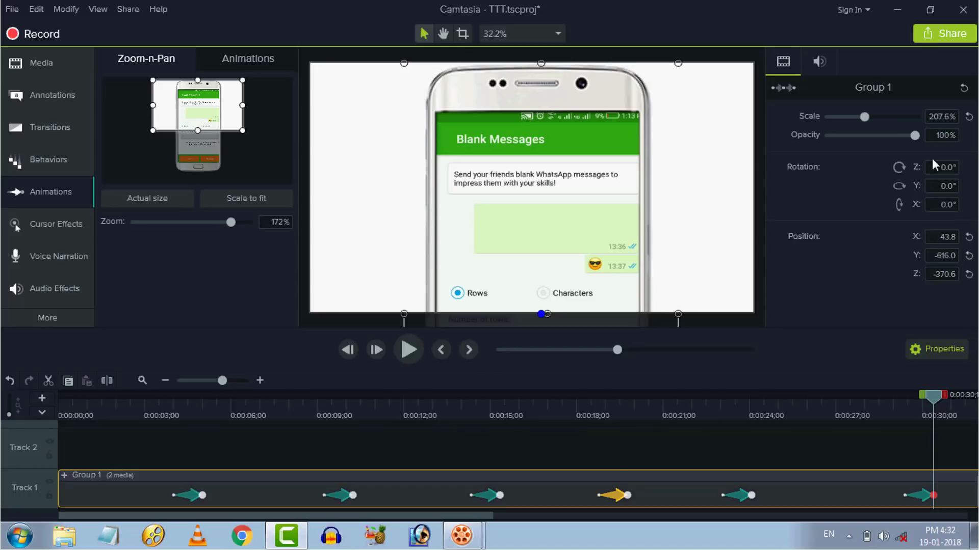
click(969, 119)
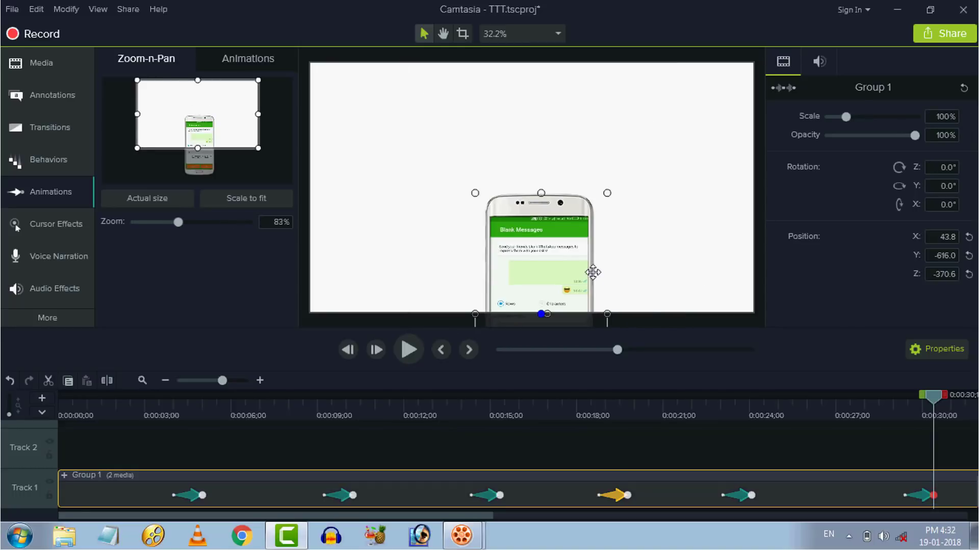
drag(559, 232, 554, 143)
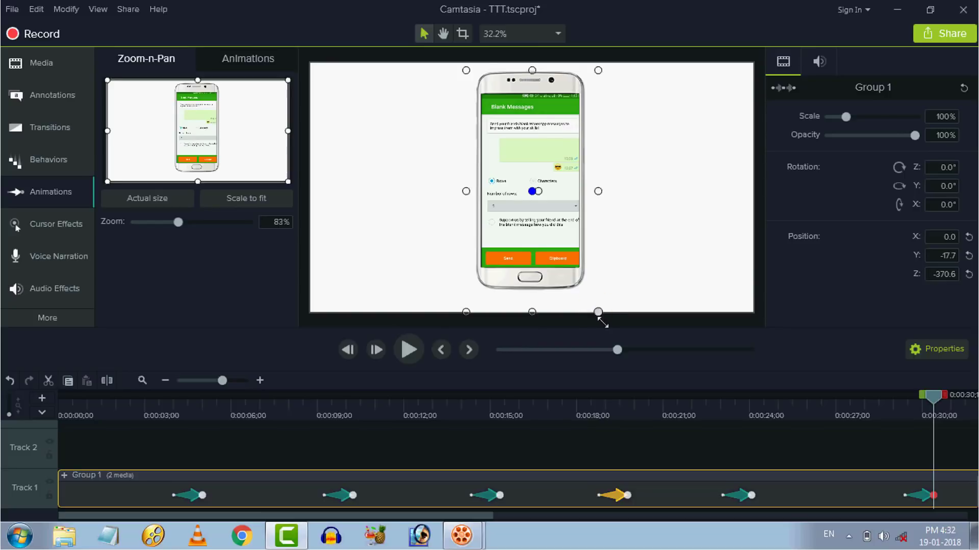
drag(599, 312, 608, 330)
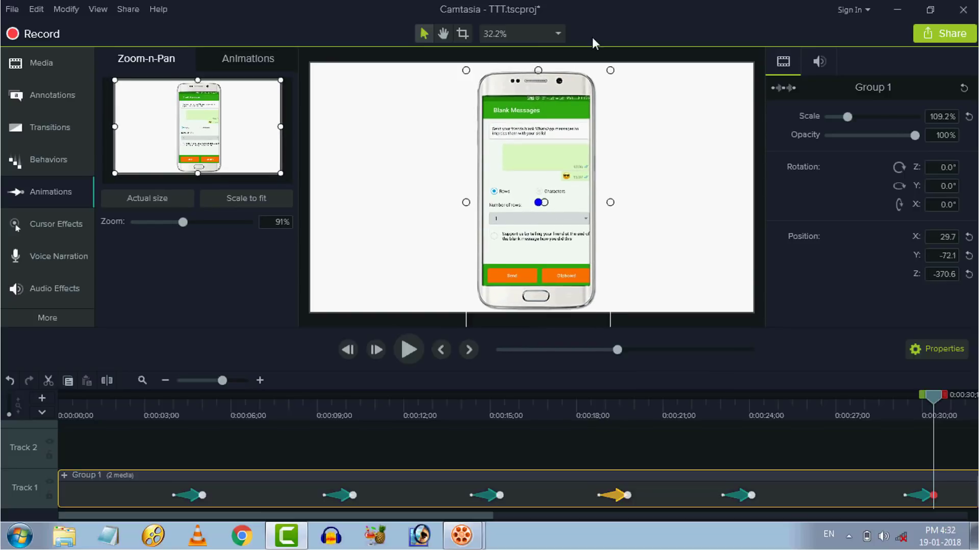
drag(610, 69, 614, 63)
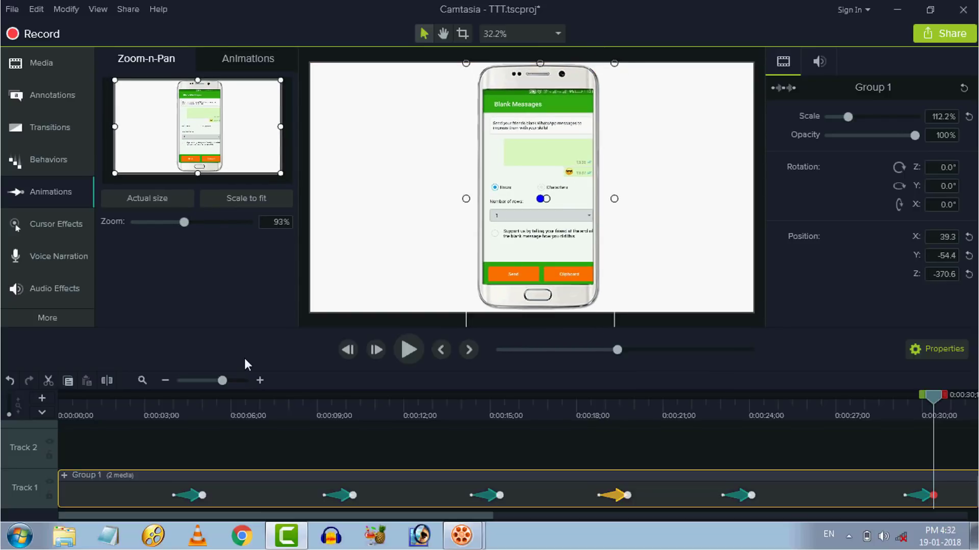
Step: Play Group 1 from the start of the timeline through the sixth animation to review all the phone movements
click(171, 380)
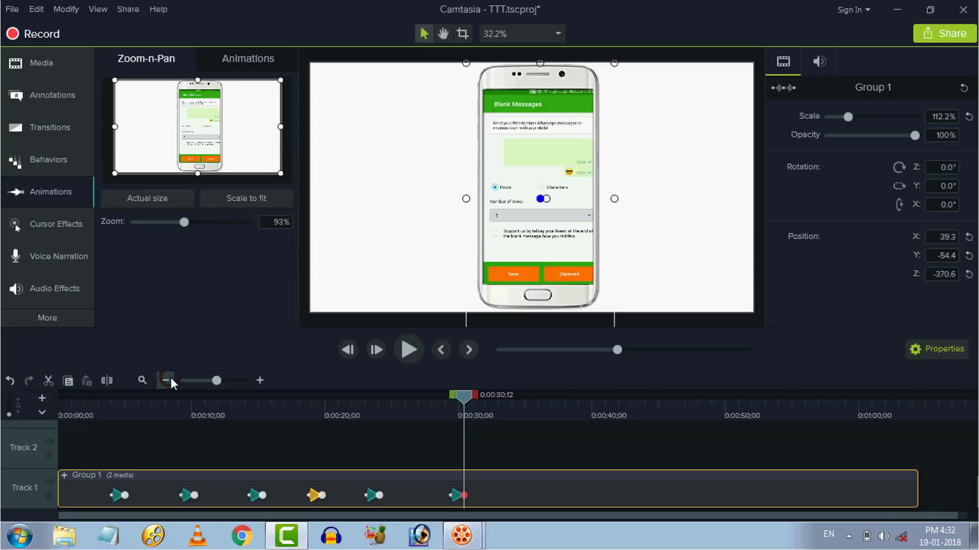
click(165, 380)
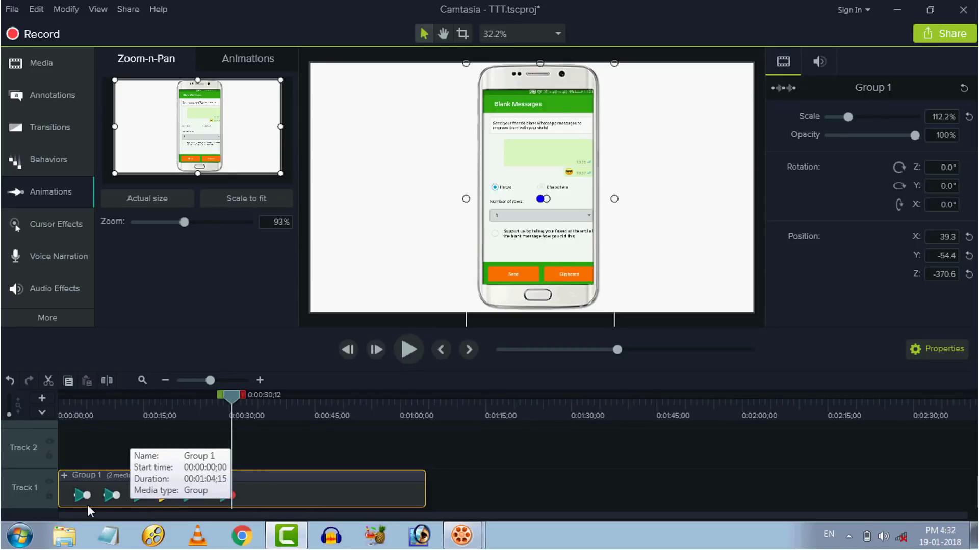
click(70, 499)
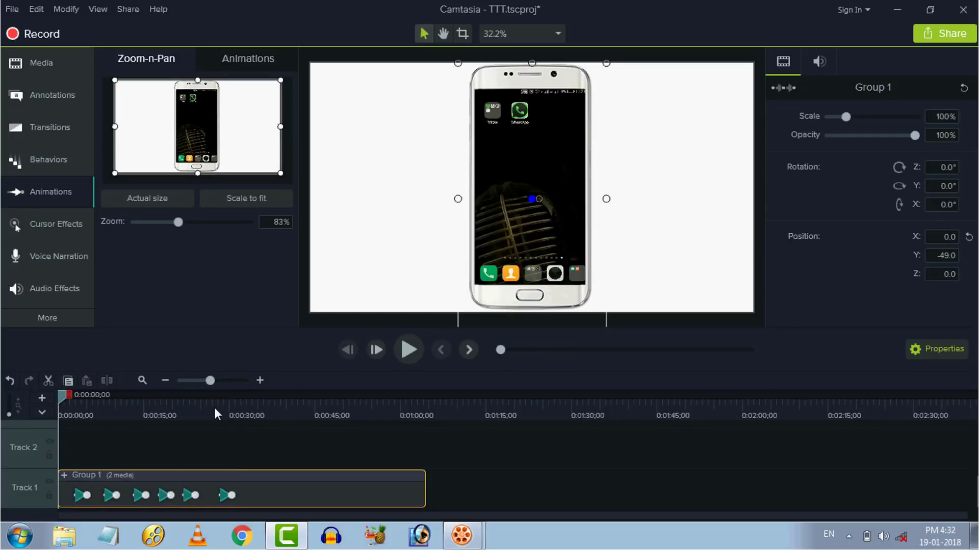
click(241, 443)
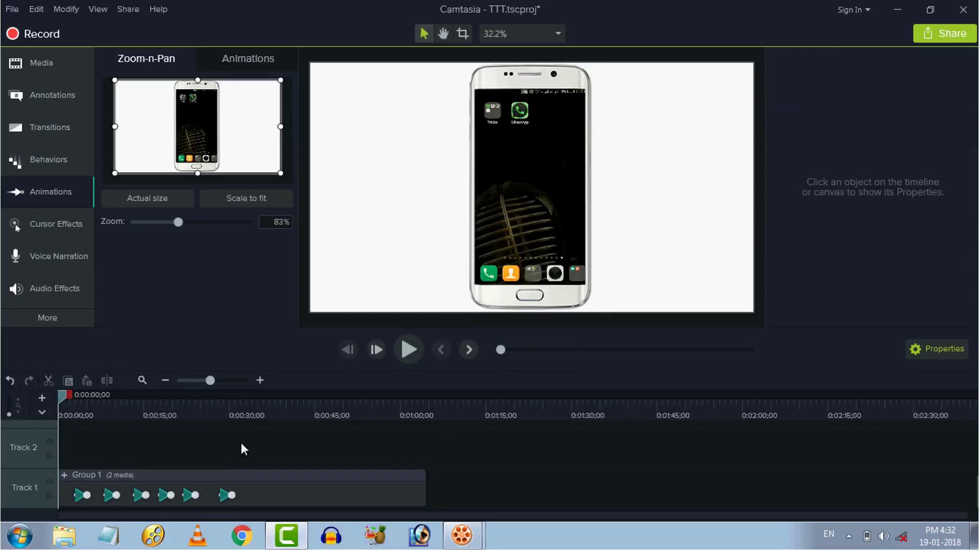
click(403, 357)
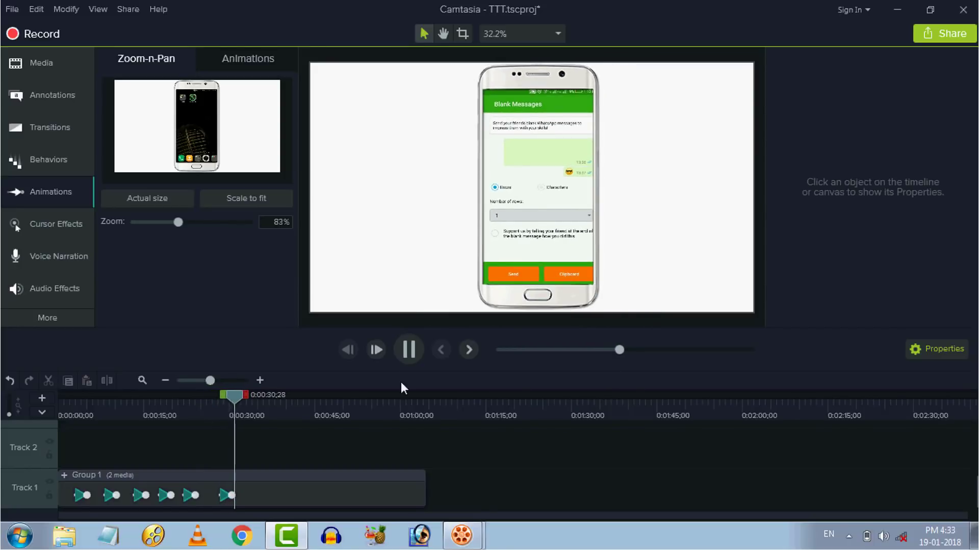
click(408, 358)
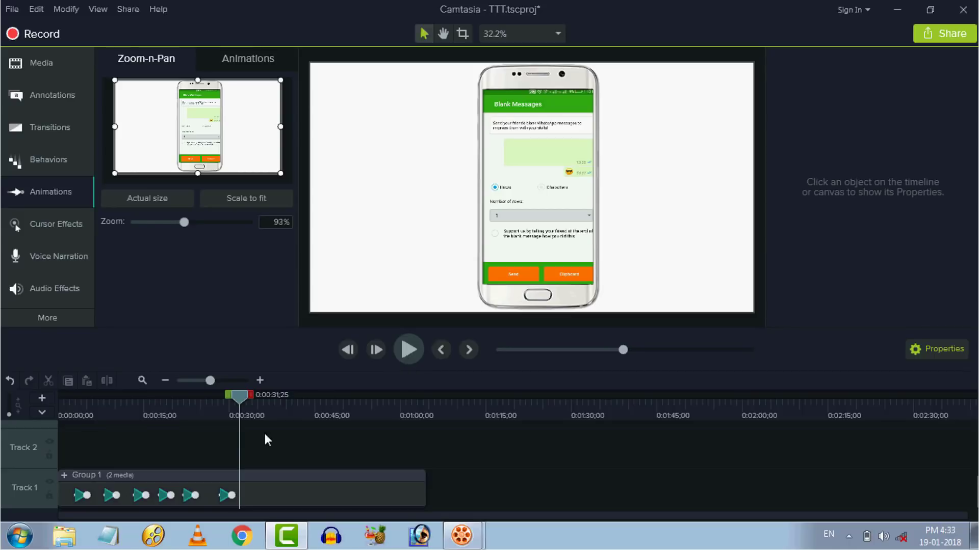
click(260, 381)
click(260, 380)
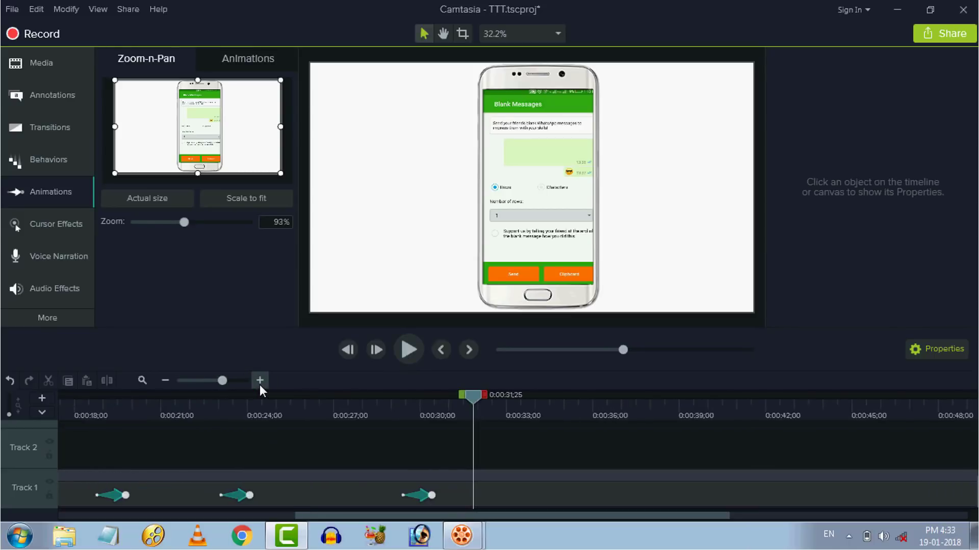
Step: Preview the fifth animation of Group 1, and stretch its start back to the end of the fourth animation at 0:00:19;23
click(222, 412)
click(408, 350)
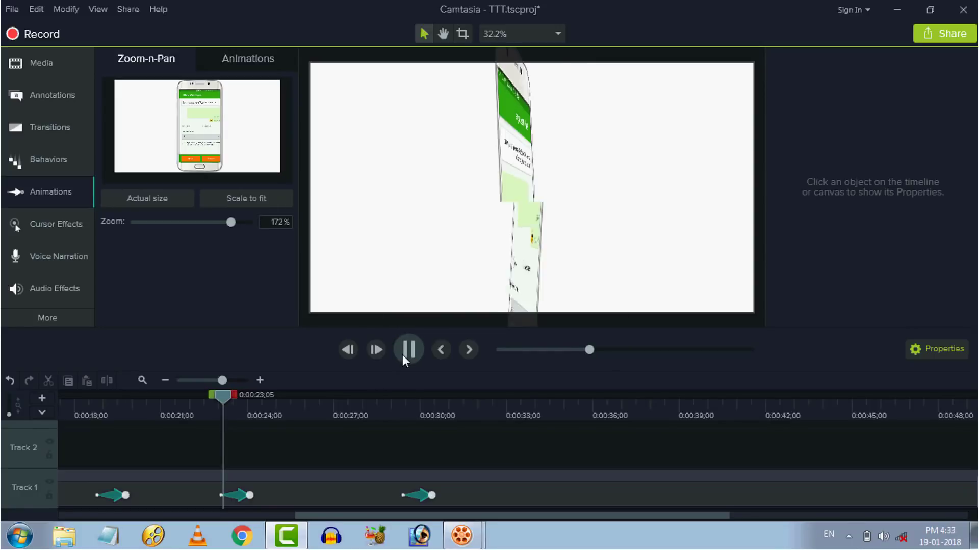
click(402, 355)
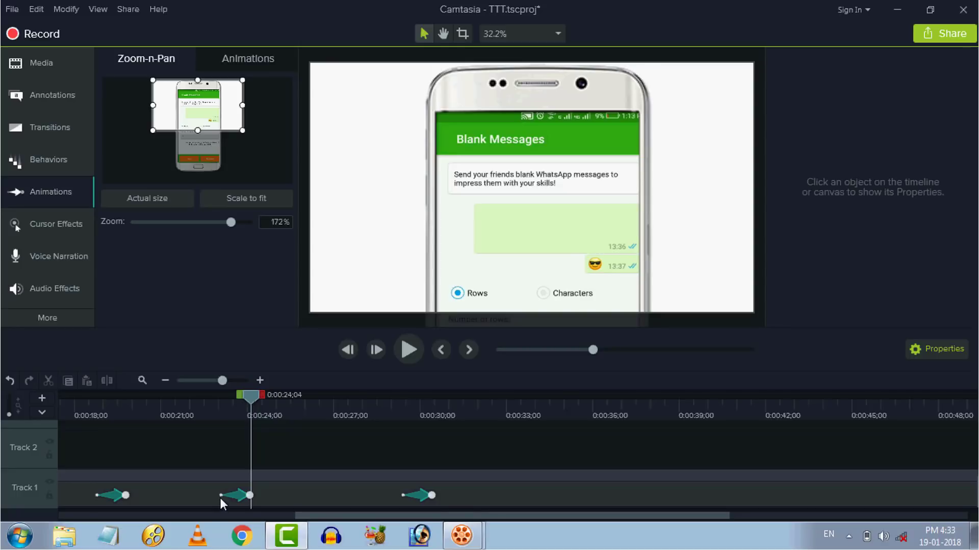
drag(221, 495, 126, 510)
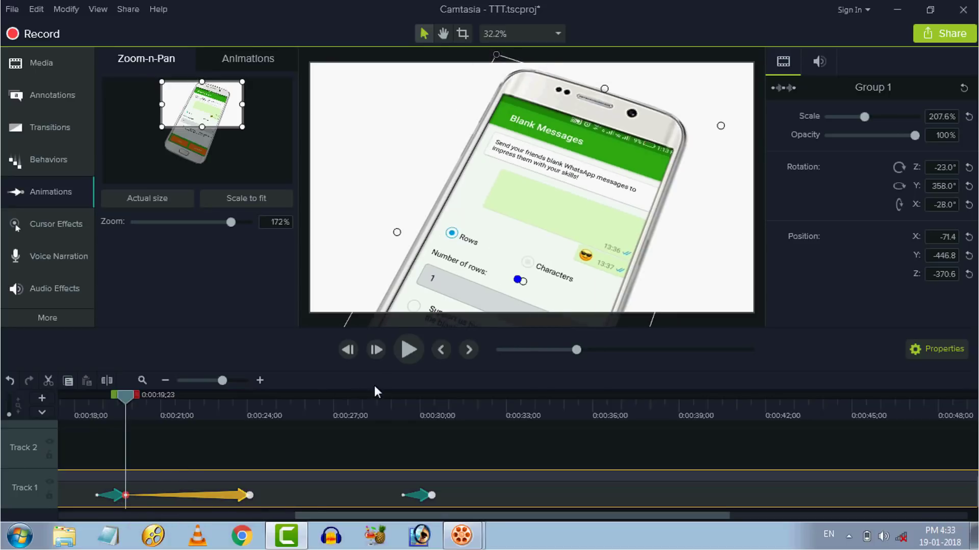
Step: Play Group 1 from 0:00:16;05 through the end of the lengthened fifth animation to check the slower movement
click(169, 384)
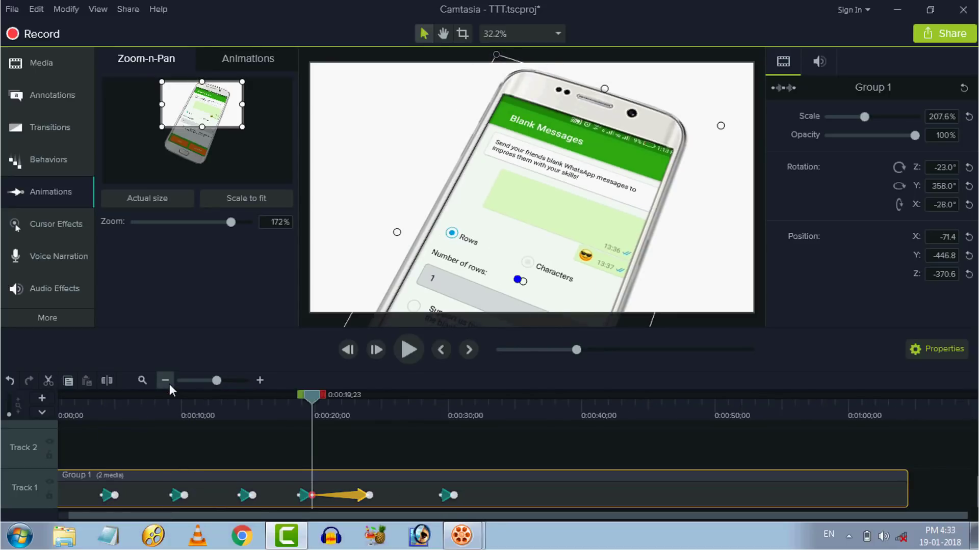
click(264, 416)
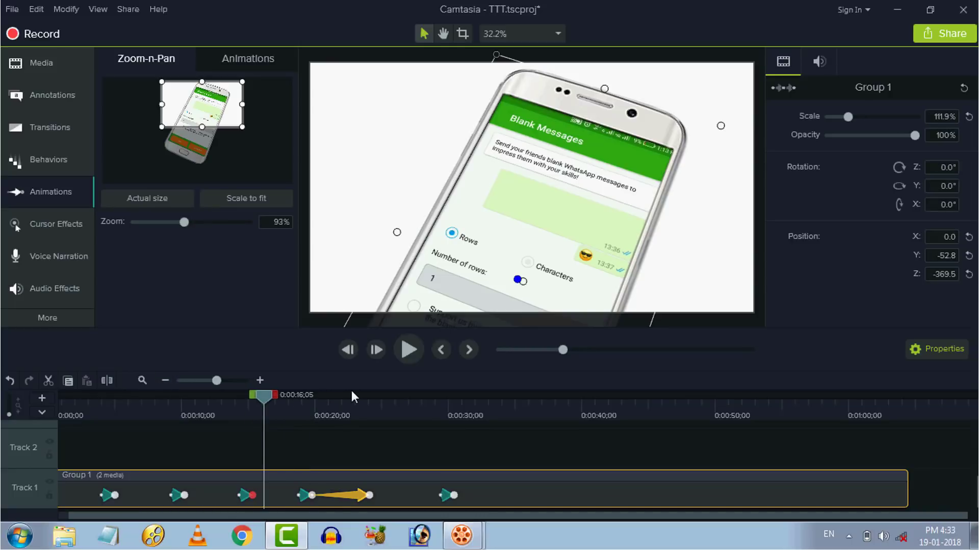
click(402, 360)
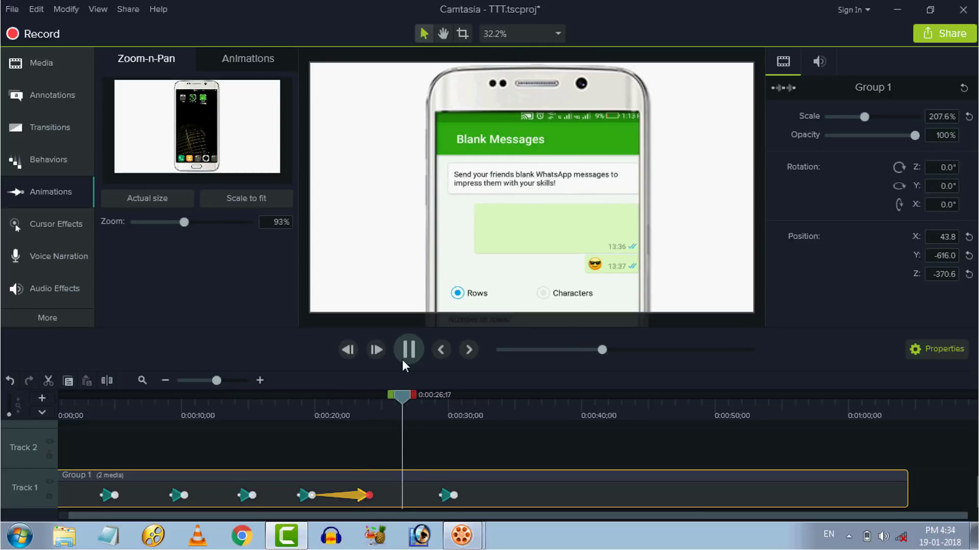
click(402, 359)
Step: Stretch the start of the sixth animation back to the end of the fifth at 0:00:24;02 and play it through
click(442, 496)
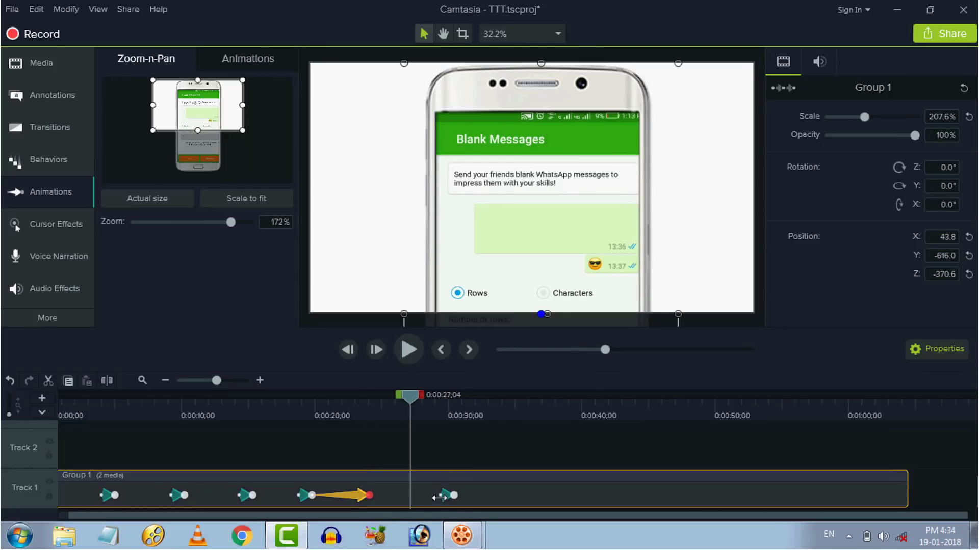
drag(439, 497, 366, 497)
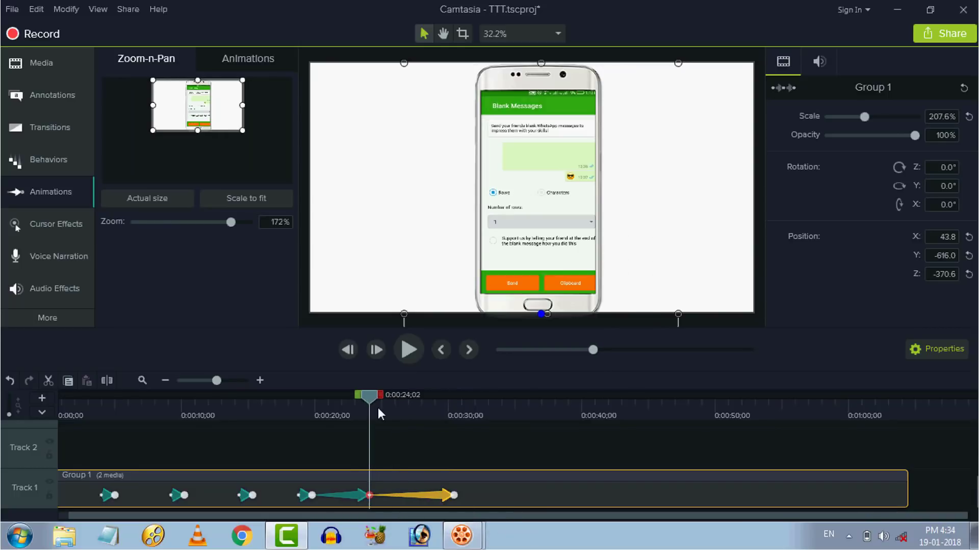
click(408, 362)
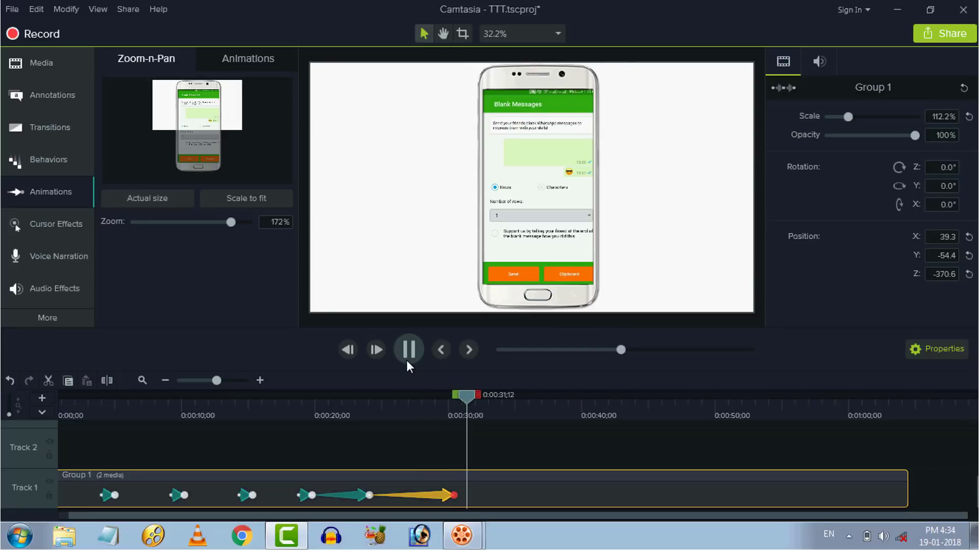
click(406, 361)
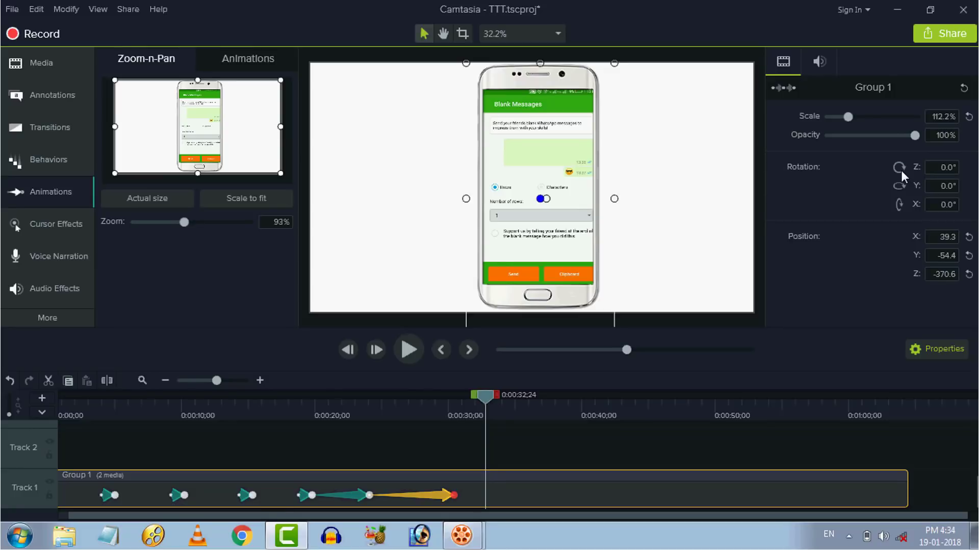
Step: Stretch Group 1's first animation back to the clip's start, and the second and third back to the end of their preceding animations
click(608, 494)
key(ctrl+Home)
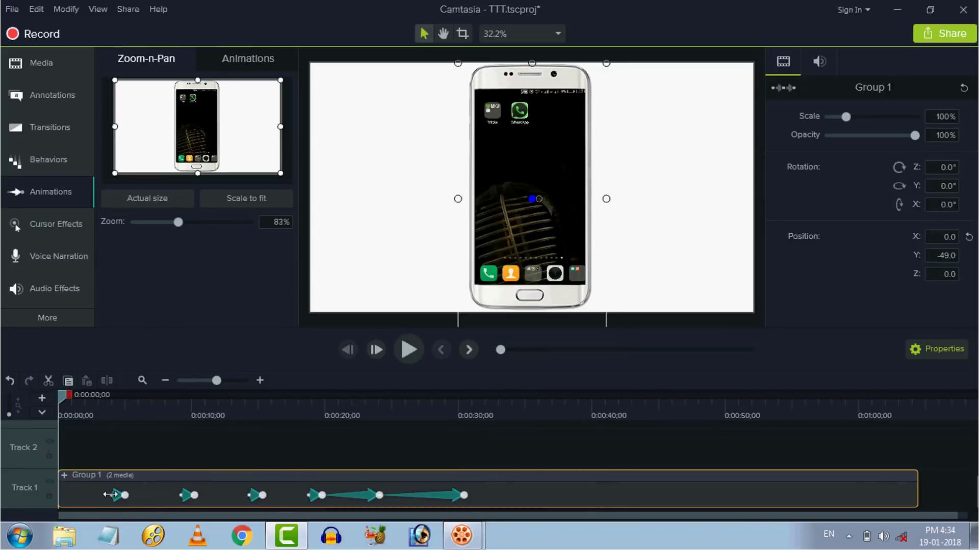
drag(111, 495, 47, 496)
drag(179, 495, 125, 497)
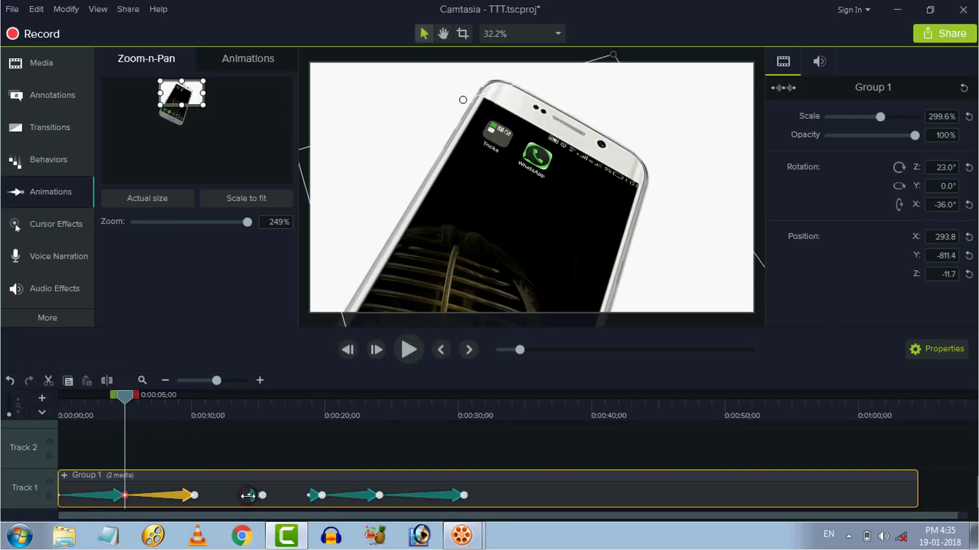
drag(249, 496, 195, 496)
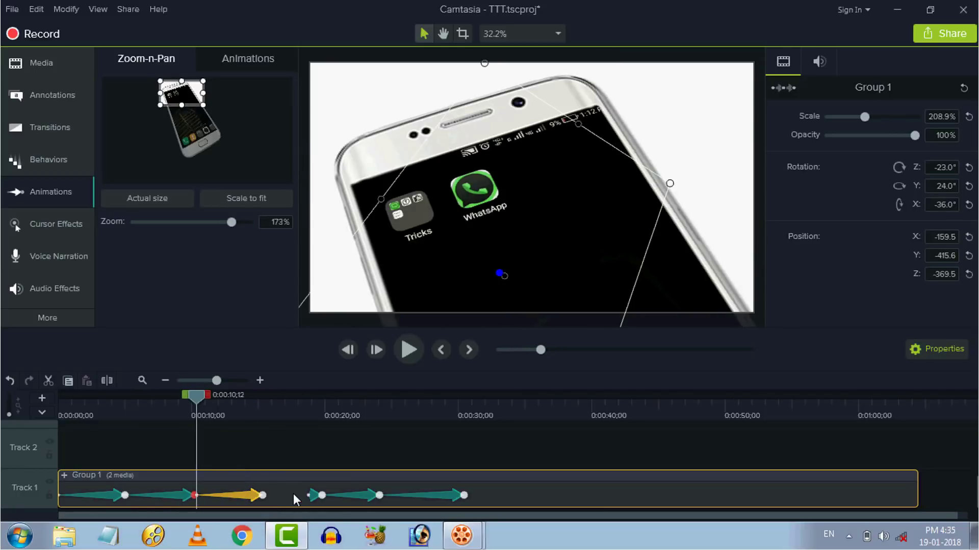
Step: Play Group 1 from the start of the timeline to review the lengthened animations, finishing with the playhead at 0:00:33;22
click(293, 493)
key(ctrl+Home)
click(405, 361)
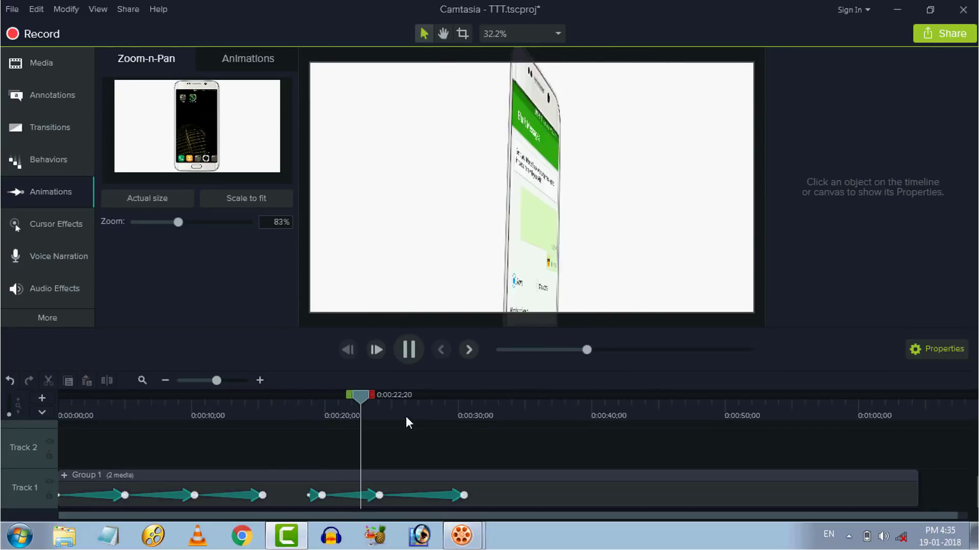
click(508, 408)
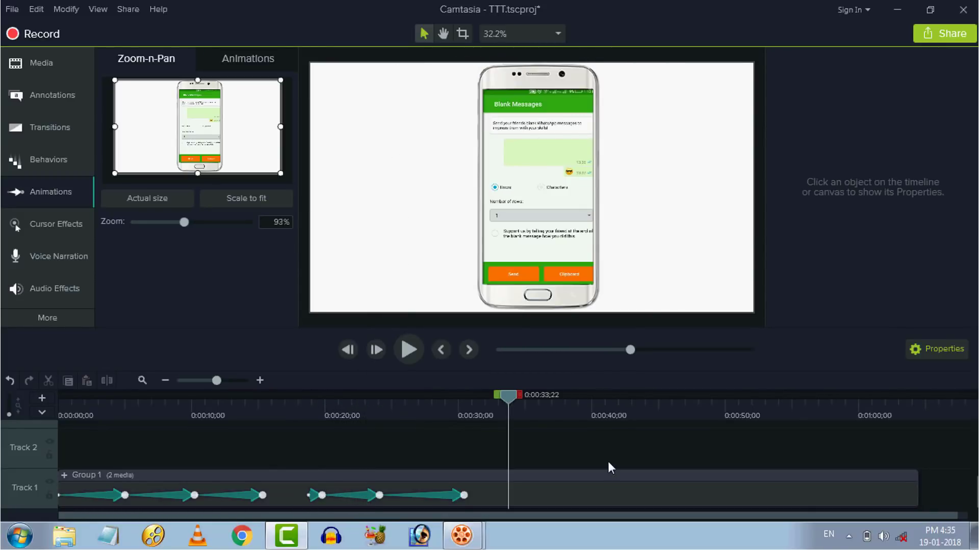
Step: View the available export destinations for the project without choosing one
click(942, 35)
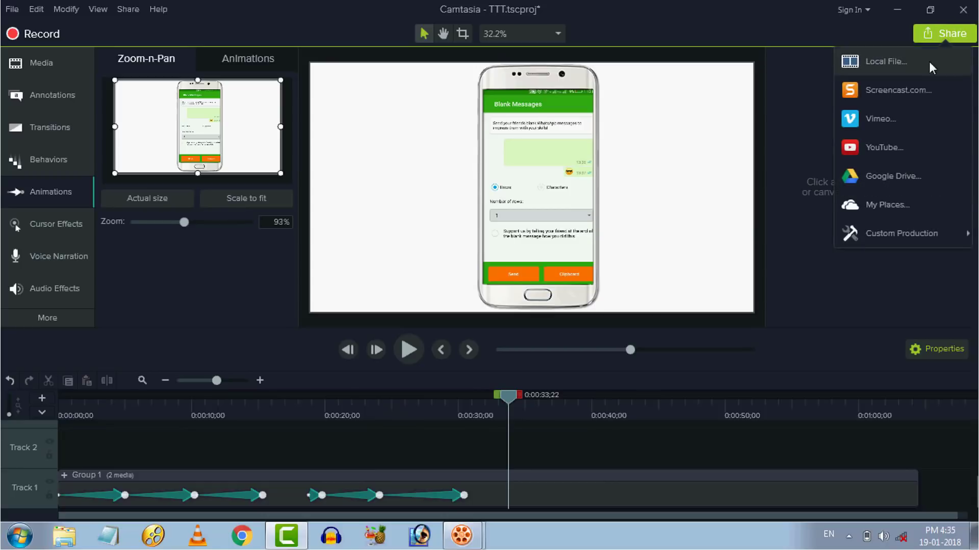
click(719, 435)
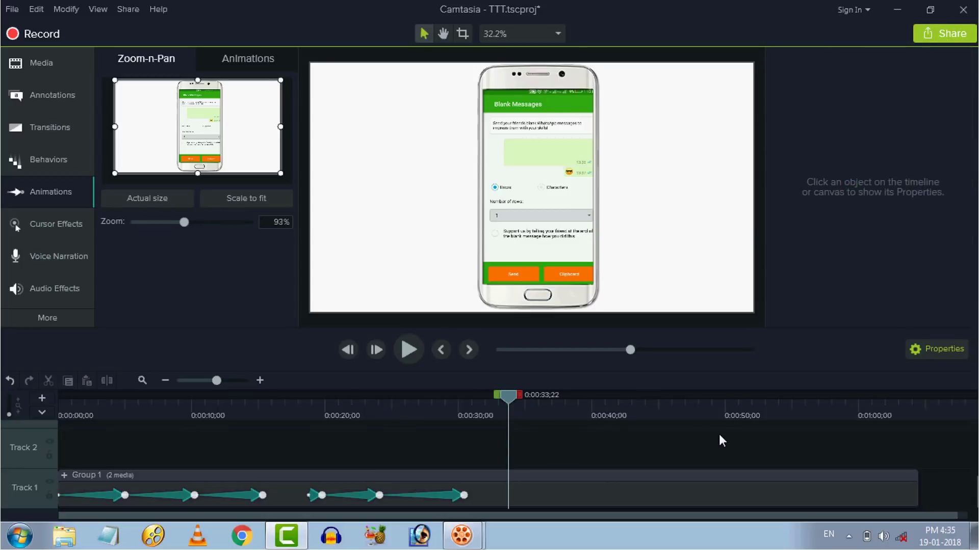